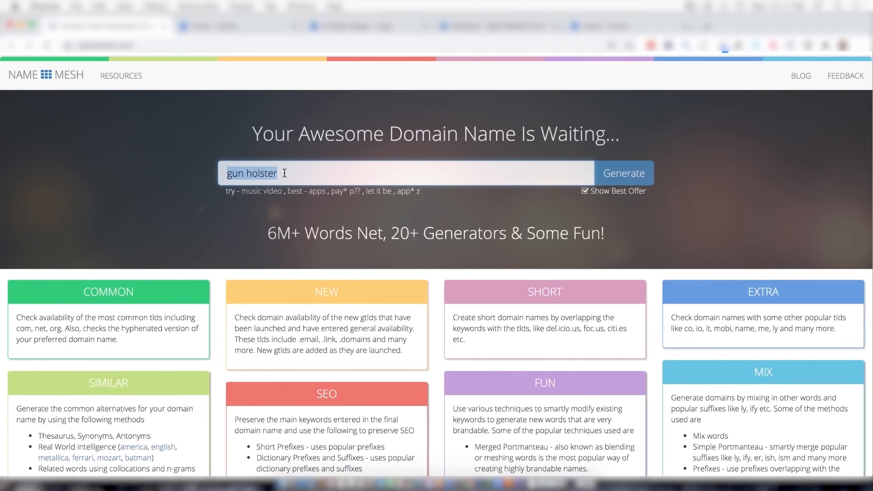
- Generate domain name ideas for the keywords gun holster and review the suggestions in the Fun category
click(623, 177)
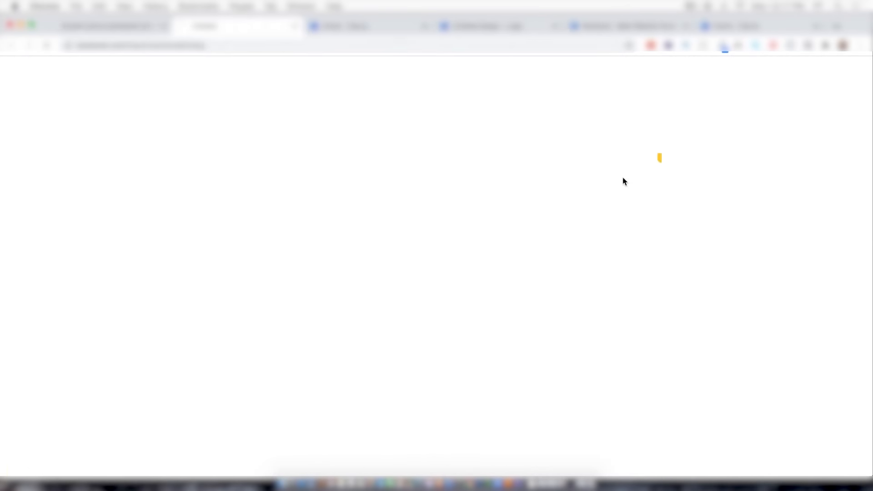
click(139, 23)
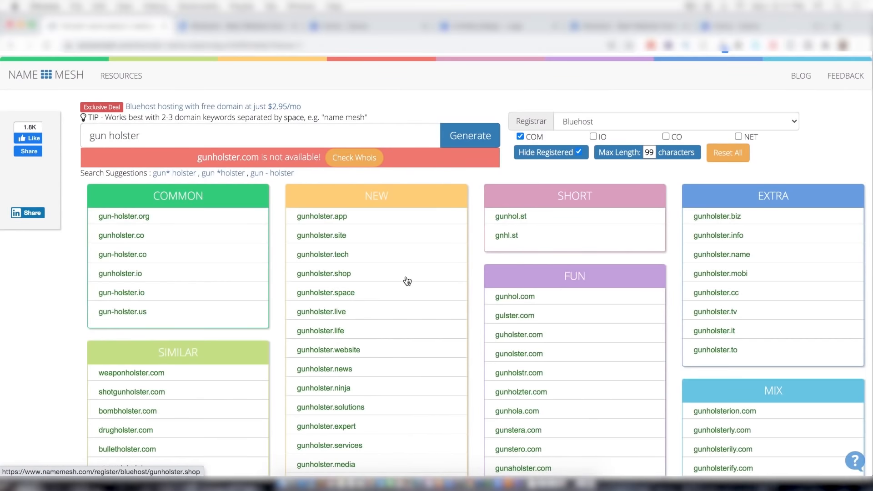
scroll(407, 280, down, 3)
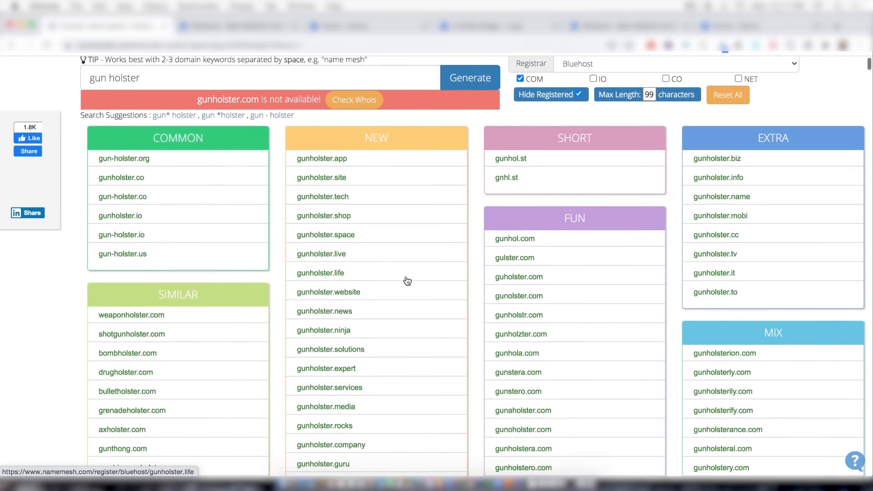
scroll(591, 217, down, 1)
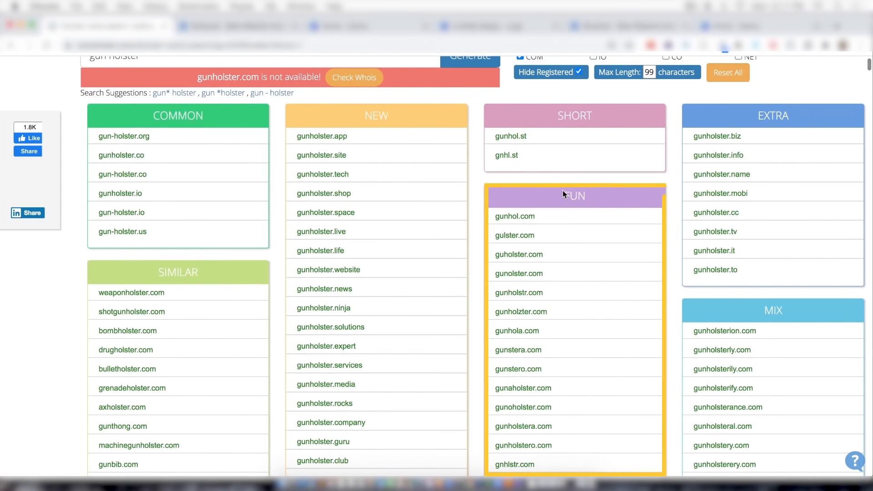
click(527, 295)
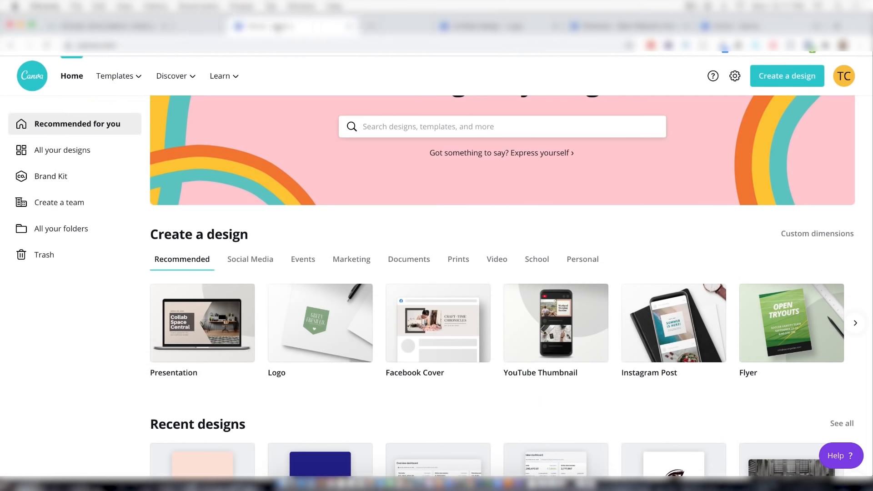
- Switch to Canva and create a new logo design from the REFINTON template in the Badge Logo category
drag(277, 28, 251, 31)
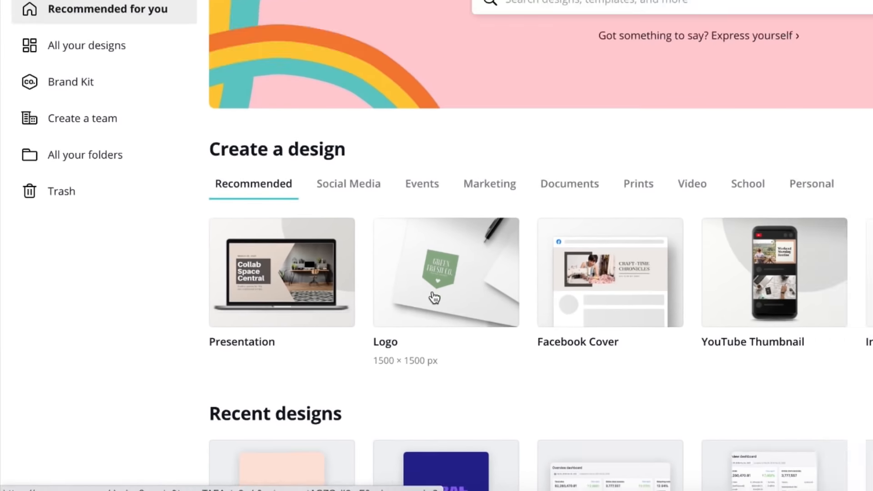
click(469, 272)
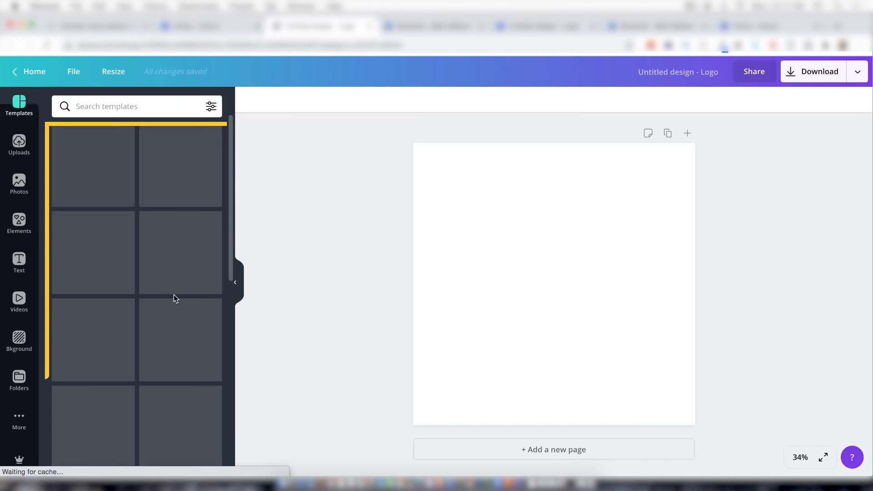
scroll(216, 300, down, 3)
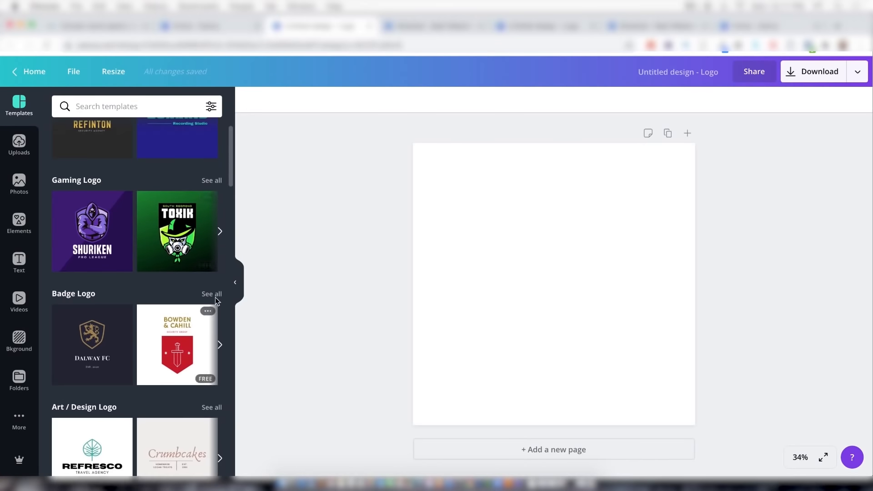
click(216, 295)
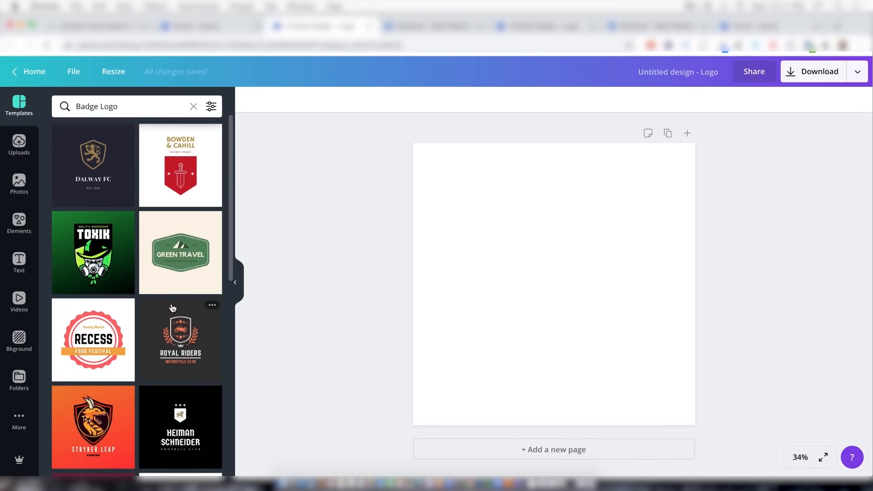
scroll(173, 309, down, 6)
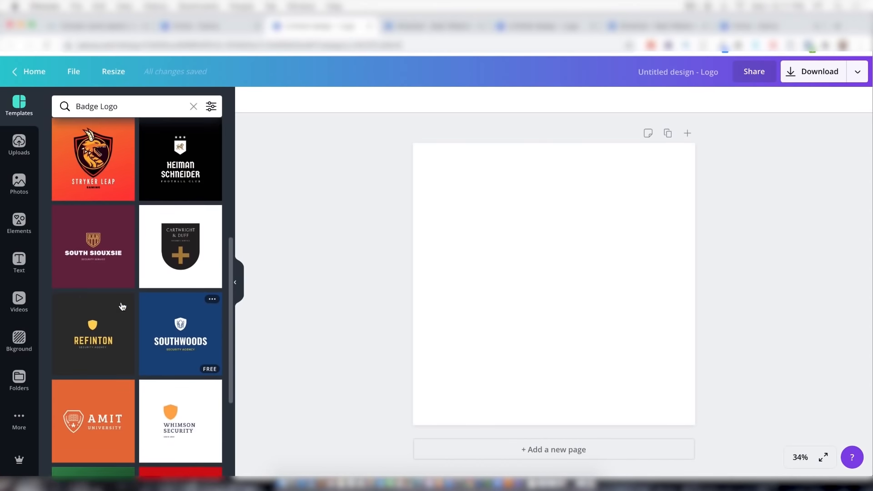
click(90, 341)
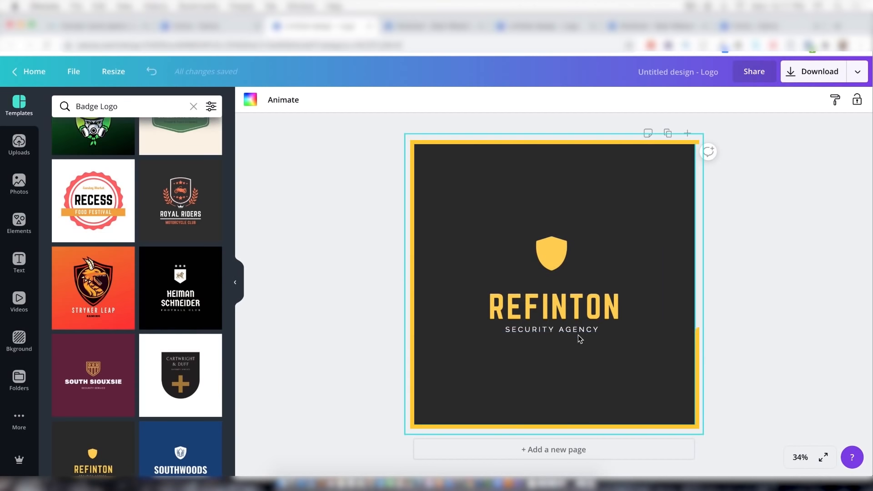
- Replace the REFINTON brand name in the logo with GUNHOLSTR
click(552, 304)
double_click(551, 300)
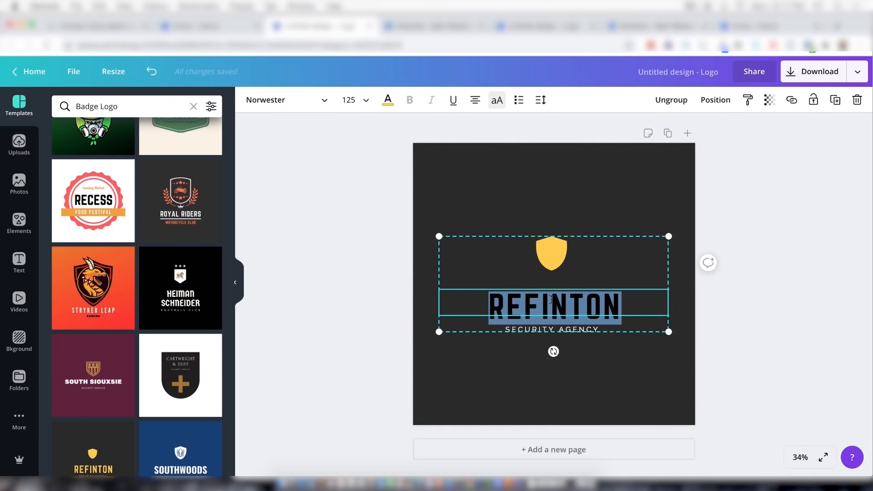
text(GUN)
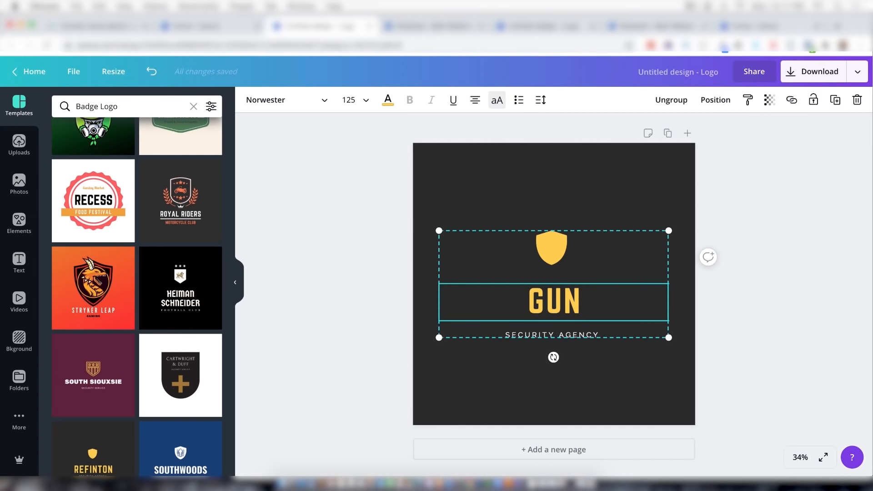
text(HOLSTR)
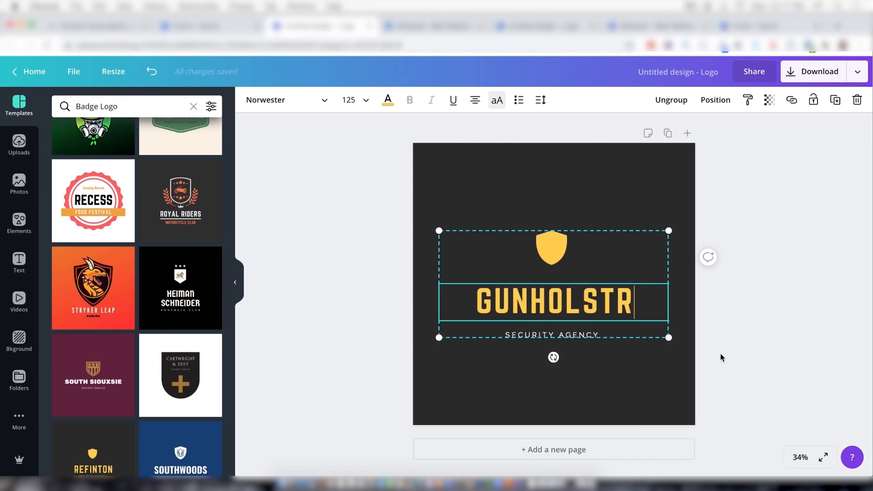
click(721, 358)
- Delete the SECURITY AGENCY tagline below the brand name
click(559, 332)
click(551, 338)
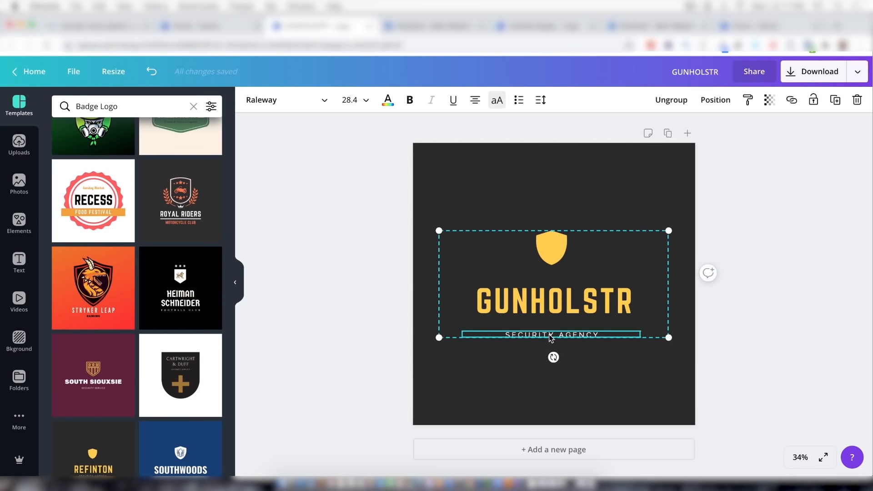
key(Delete)
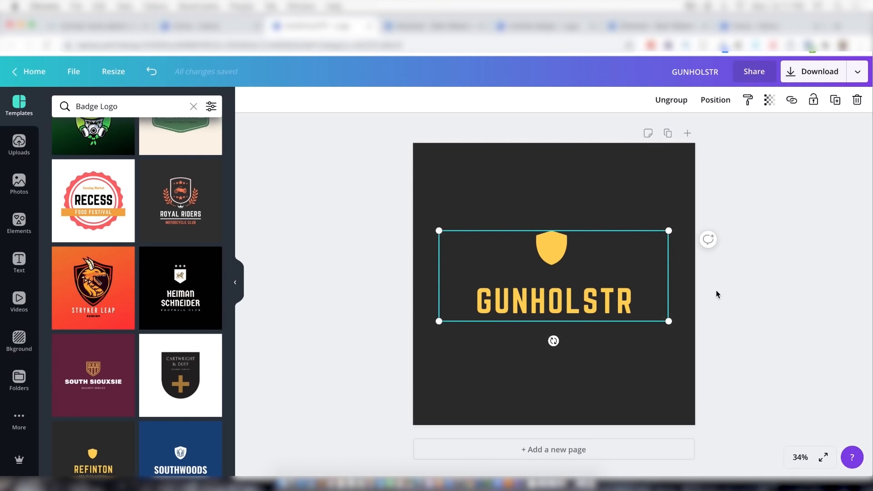
- Ungroup the logo and place the yellow shield just before the GUNHOLSTR text, aligned on one line with it
click(672, 100)
click(608, 168)
drag(567, 239, 463, 301)
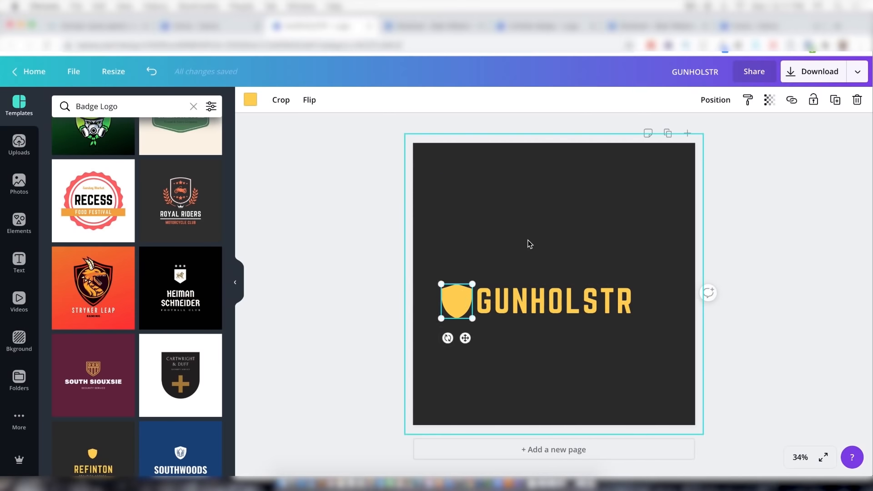
click(528, 243)
drag(607, 304, 610, 292)
drag(451, 293, 454, 279)
click(760, 241)
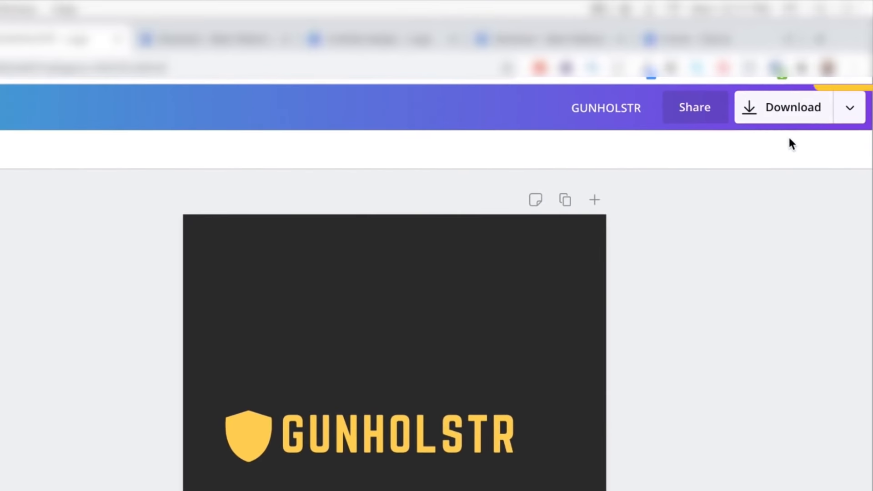
- Download the logo as a PNG at 1500 x 1500 px with a transparent background
click(787, 117)
click(624, 315)
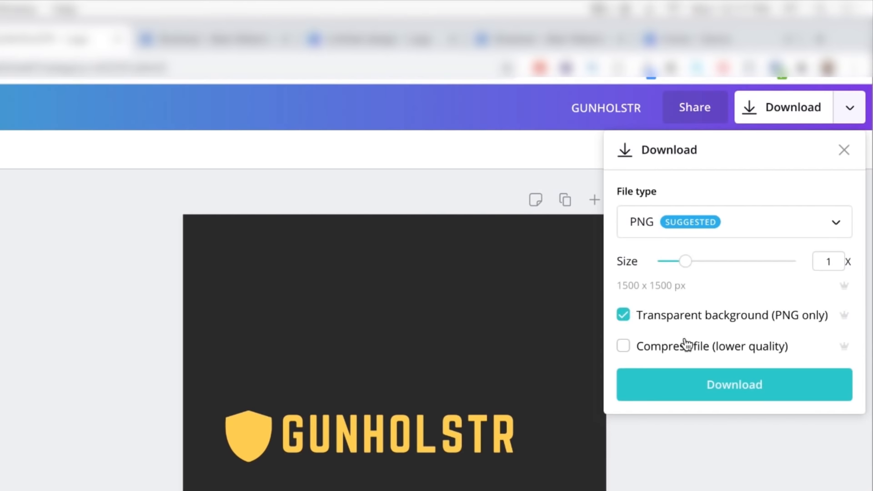
click(714, 400)
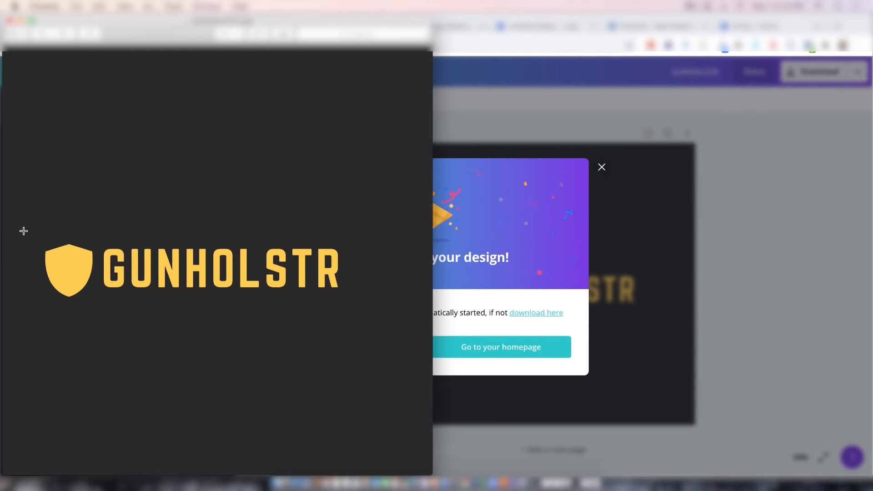
- Crop the downloaded logo image in the image viewer closely around the shield and the GUNHOLSTR text
drag(32, 228, 358, 306)
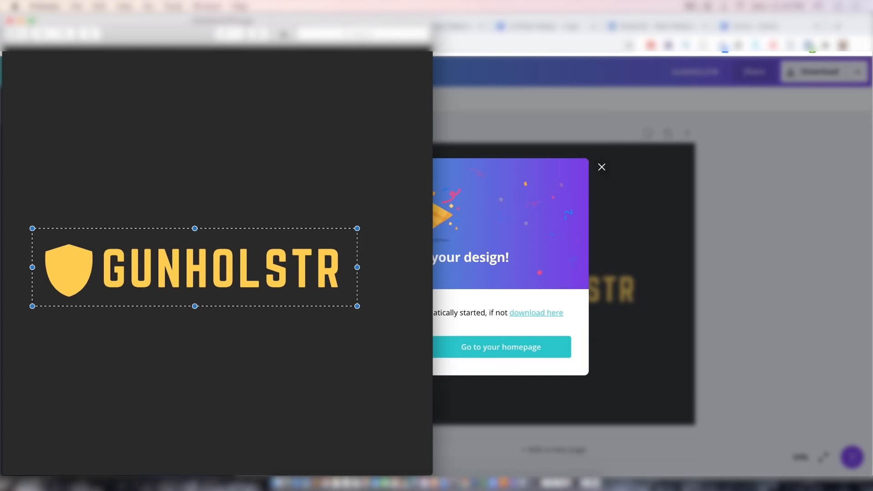
click(283, 34)
click(335, 54)
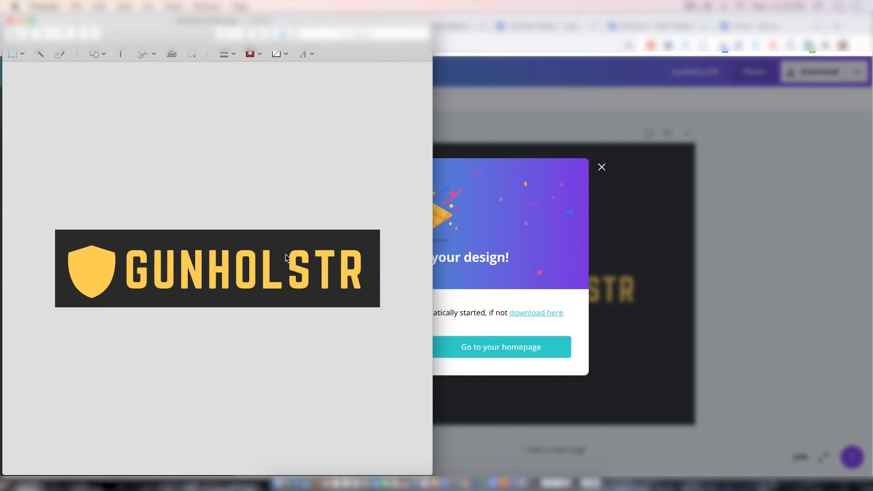
click(732, 365)
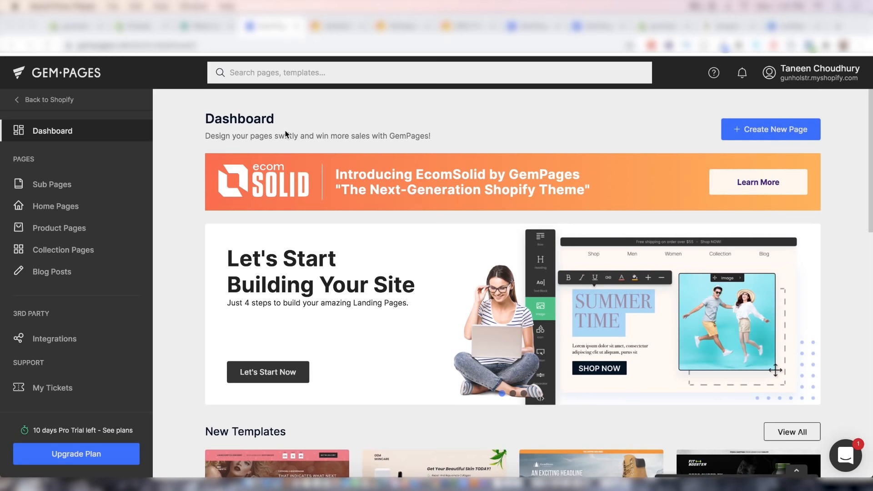
- Start editing the GemShoes sub page template from the New Templates on the GemPages dashboard
scroll(286, 134, down, 1)
scroll(287, 135, down, 2)
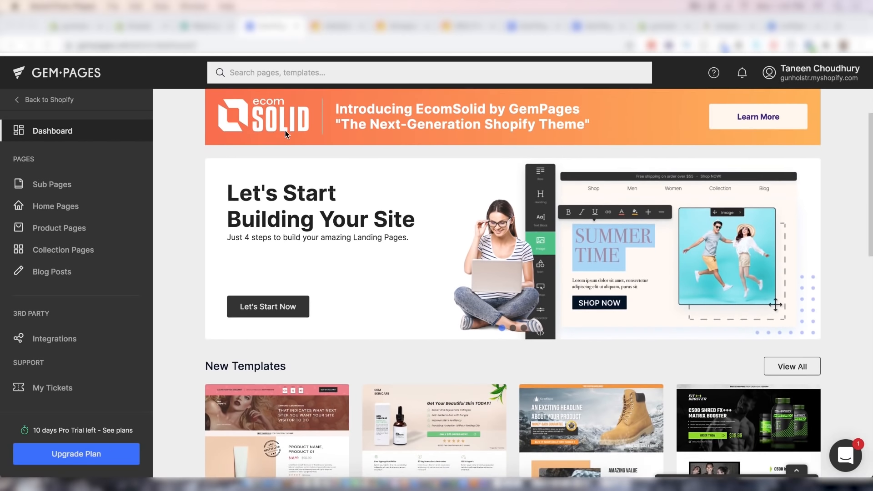
scroll(287, 134, down, 2)
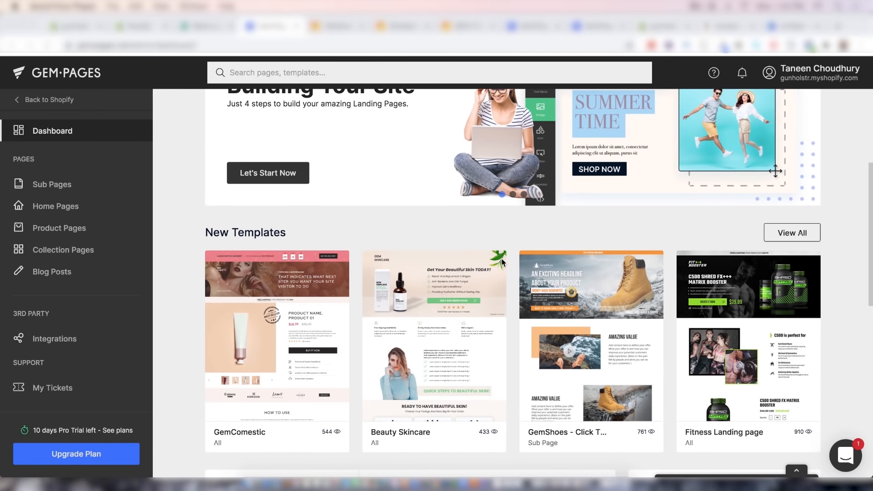
scroll(620, 290, down, 1)
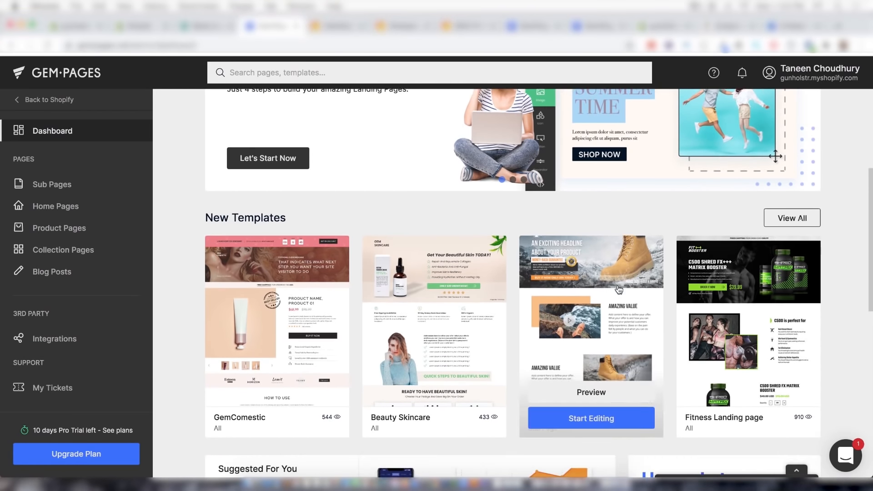
scroll(688, 205, down, 1)
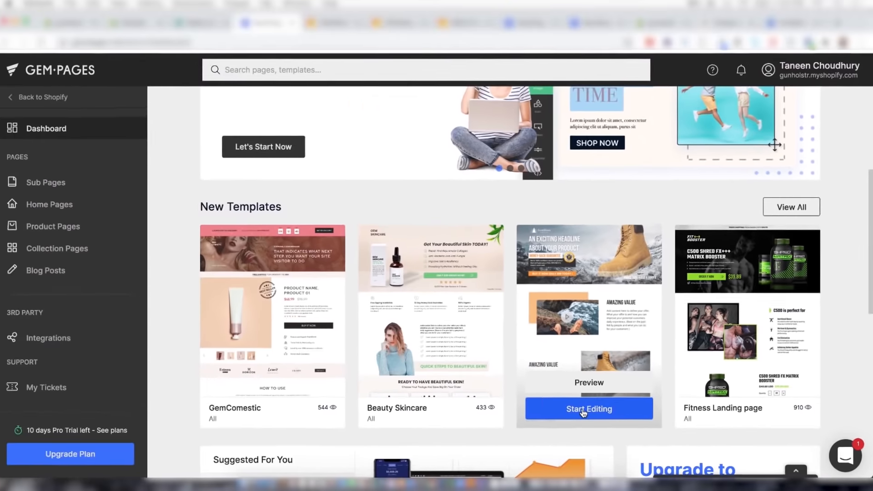
click(423, 394)
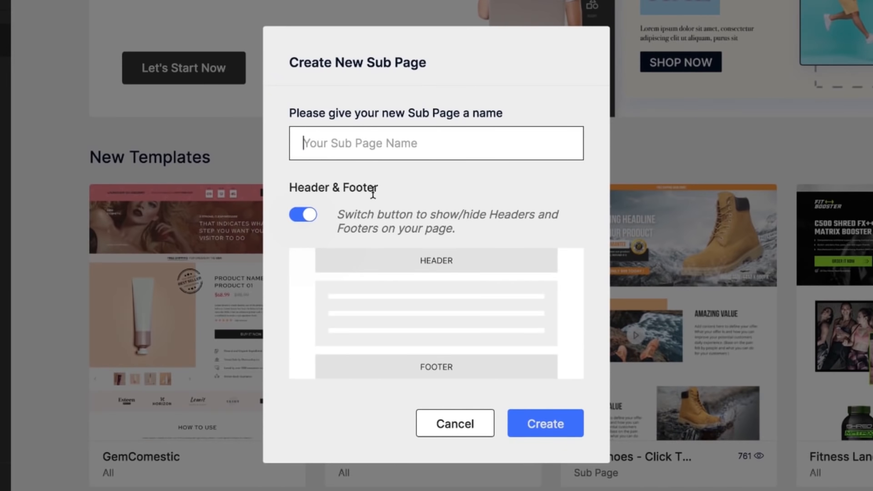
- Create the new sub page with the name holstr and its header and footer turned off
text(holstr)
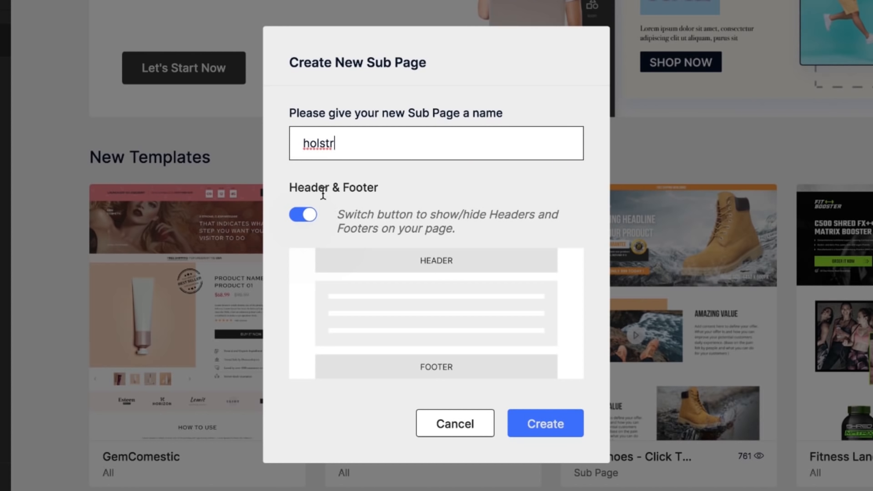
drag(294, 188, 411, 188)
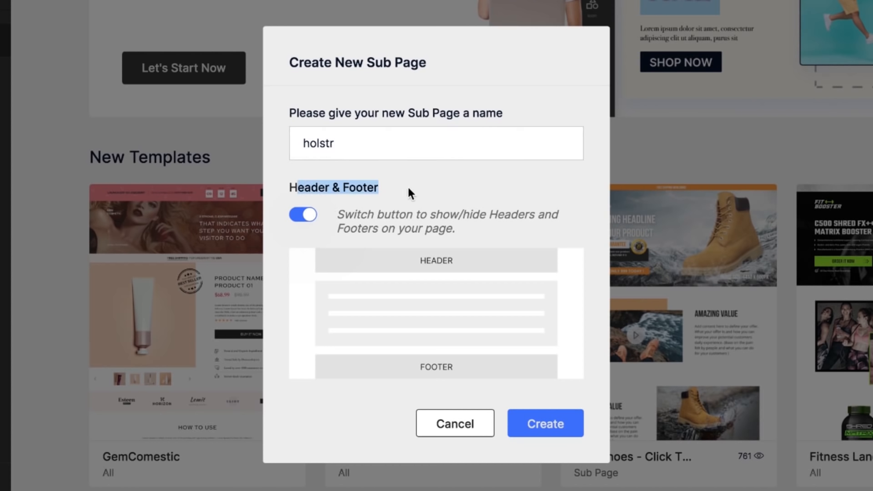
click(303, 215)
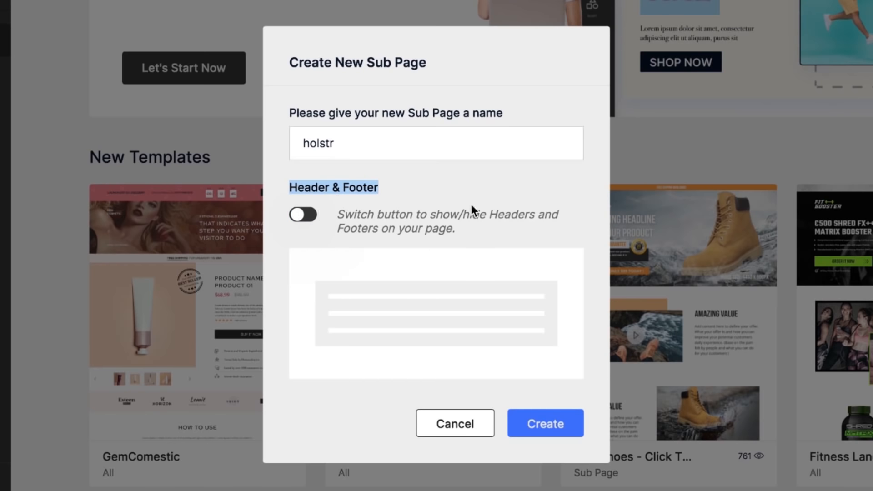
click(546, 422)
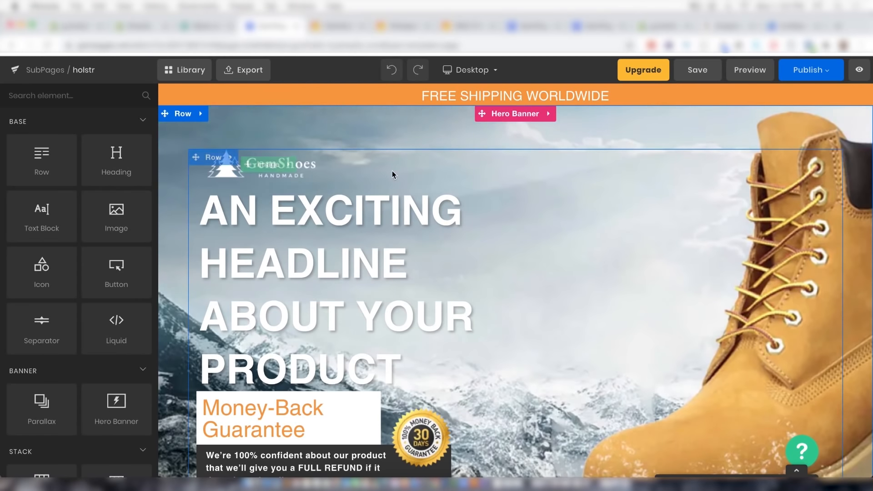
- Switch the editor to the mobile layout and replace the GemShoes logo with the GUNHOLSTR PNG from the image gallery
click(471, 69)
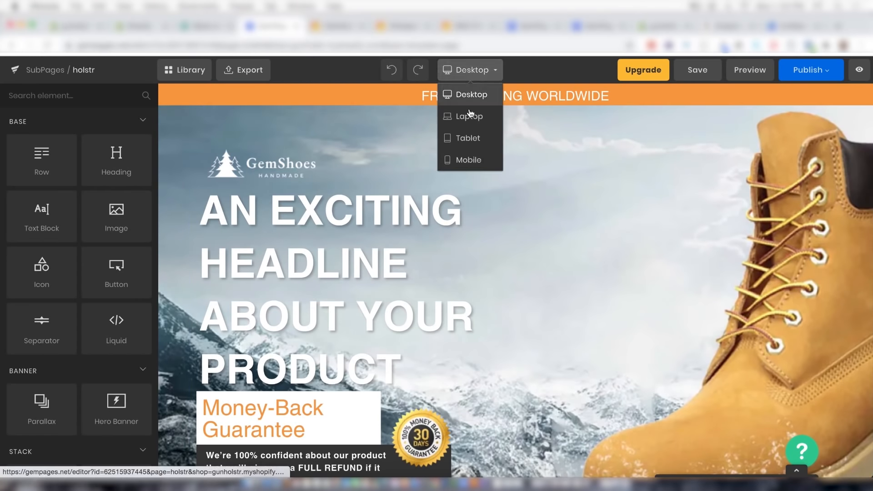
click(460, 162)
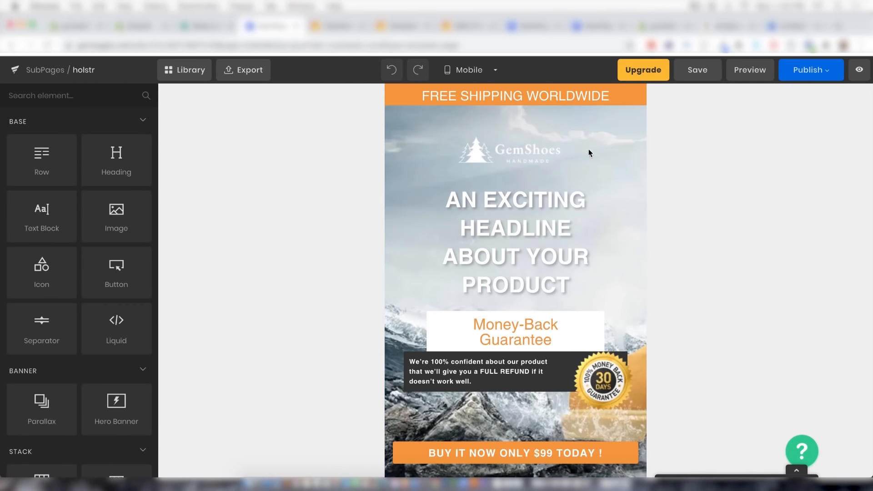
click(515, 157)
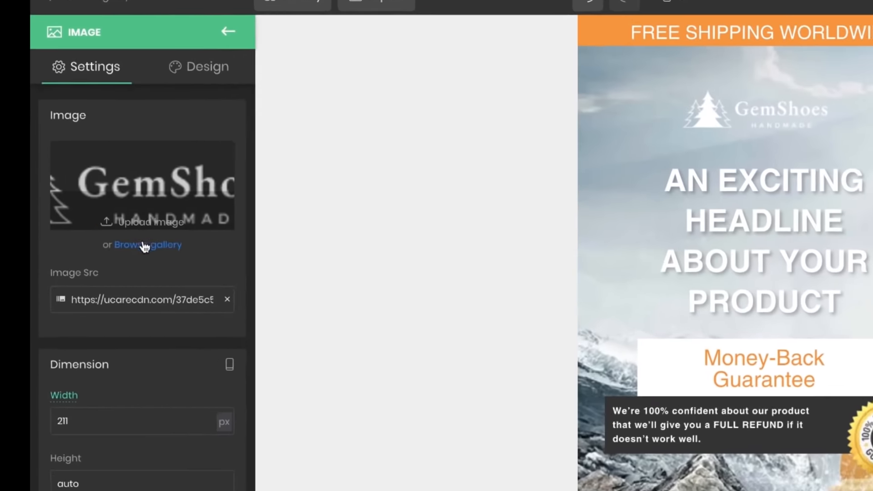
click(82, 246)
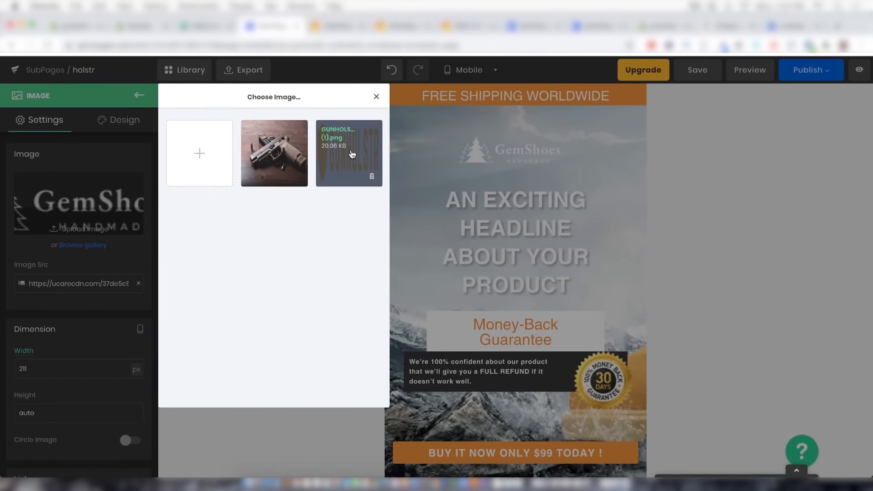
click(352, 155)
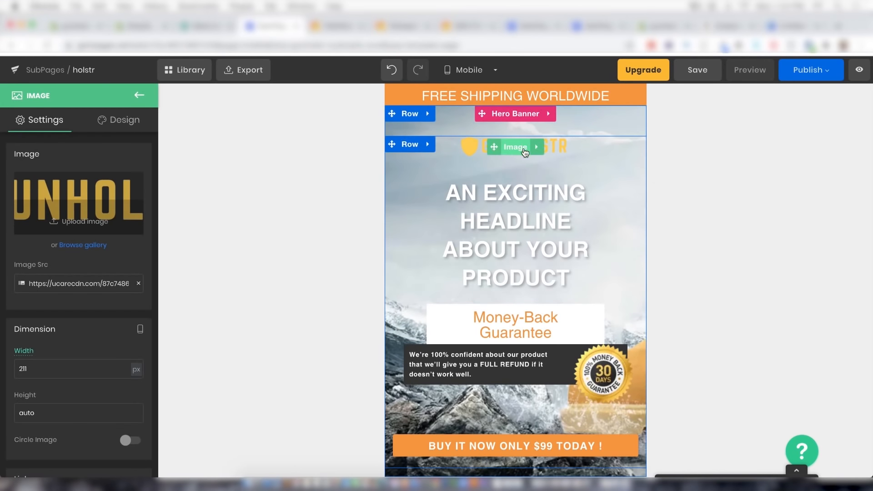
- Replace the hero banner's boot background with the pistol photo from the image gallery
click(508, 114)
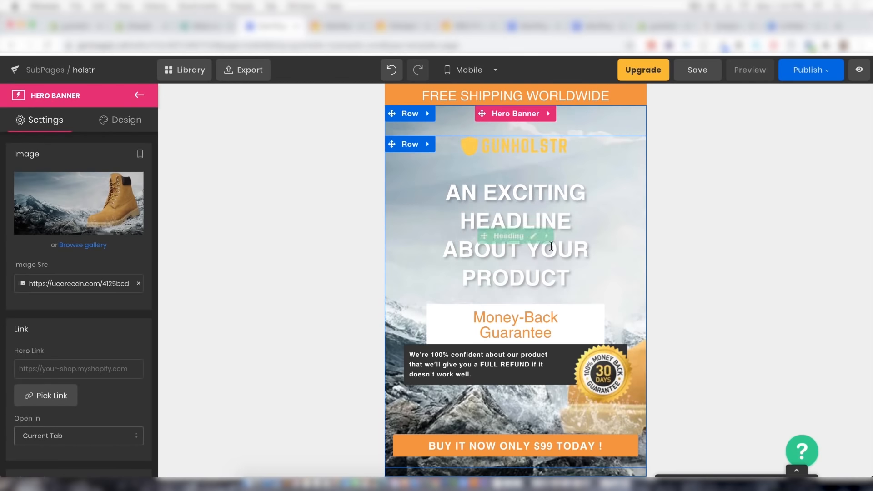
scroll(604, 109, down, 3)
scroll(598, 254, up, 3)
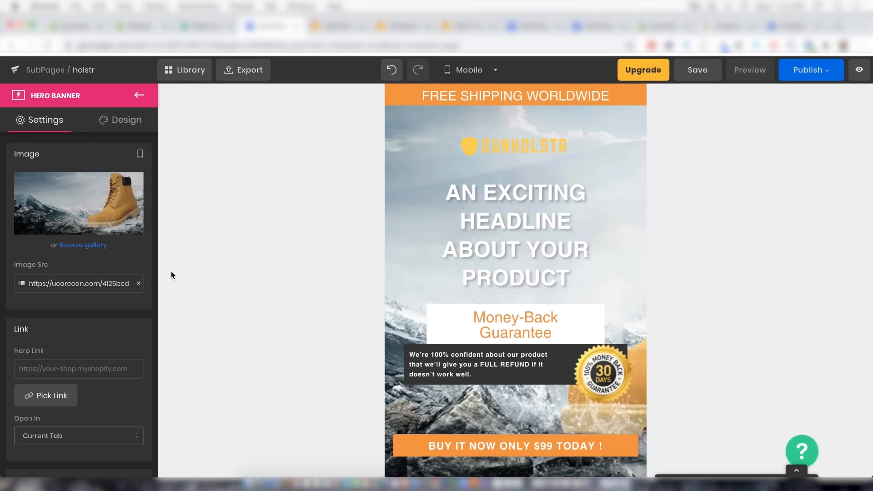
click(205, 26)
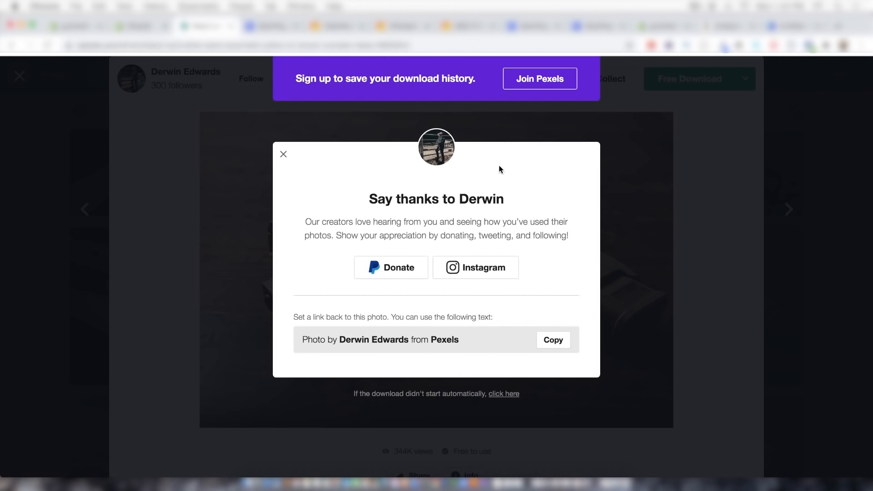
click(283, 154)
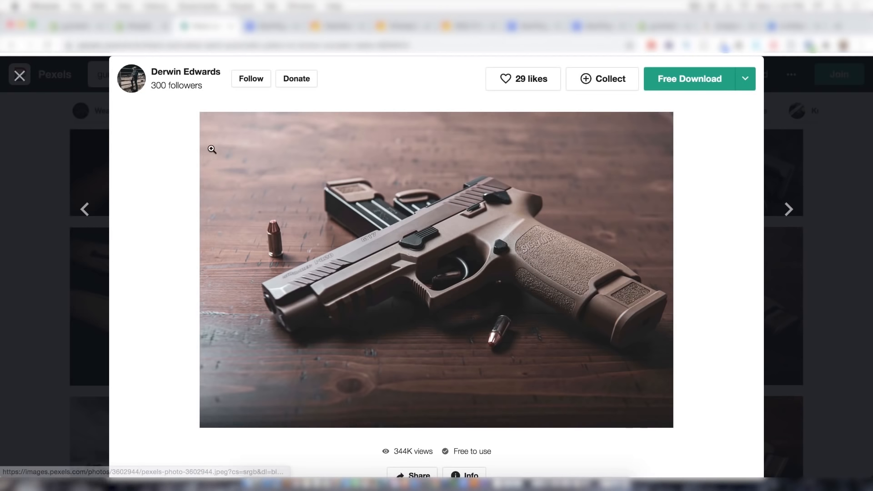
click(271, 26)
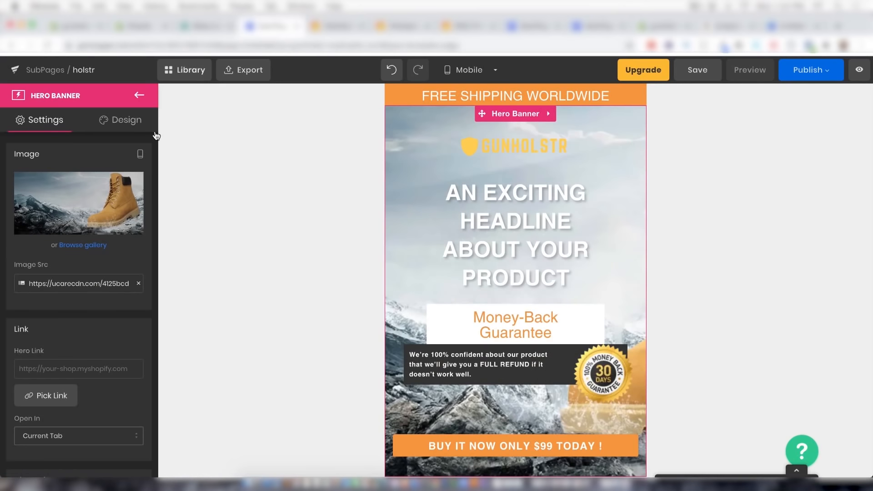
click(85, 244)
click(280, 152)
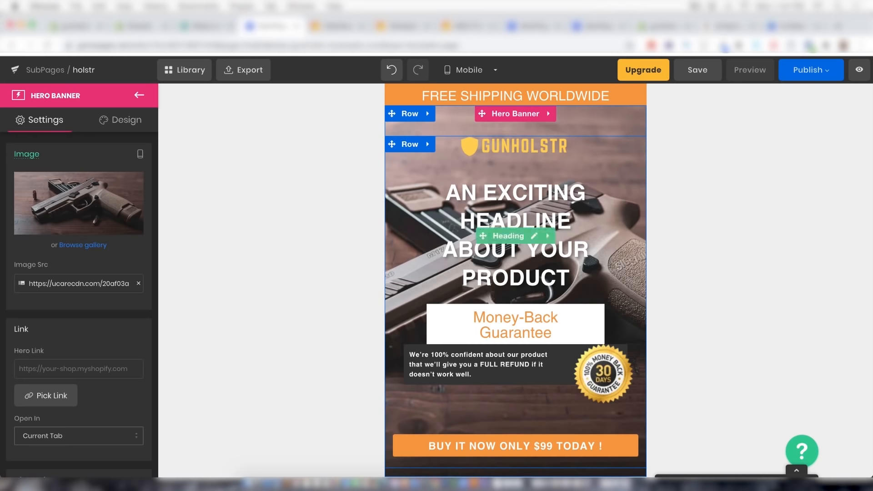
- Give the hero banner a black #000000 overlay with an opacity of 0.4
scroll(76, 379, down, 4)
scroll(77, 379, down, 6)
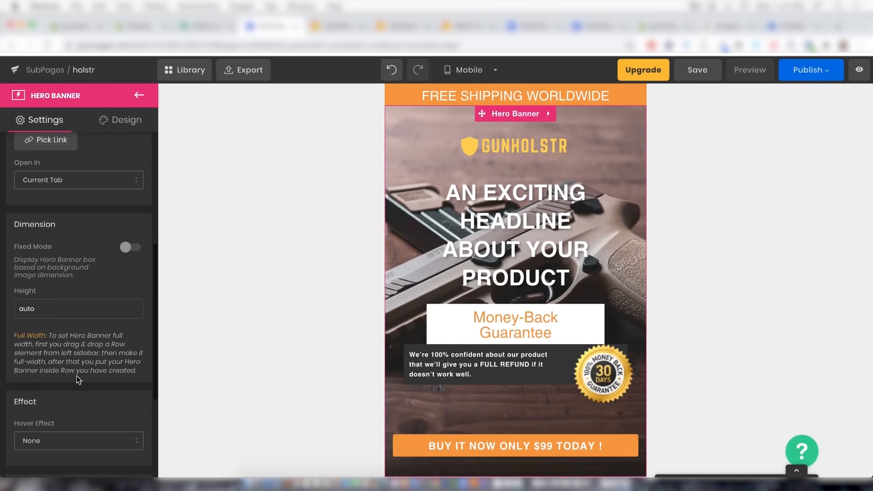
click(38, 321)
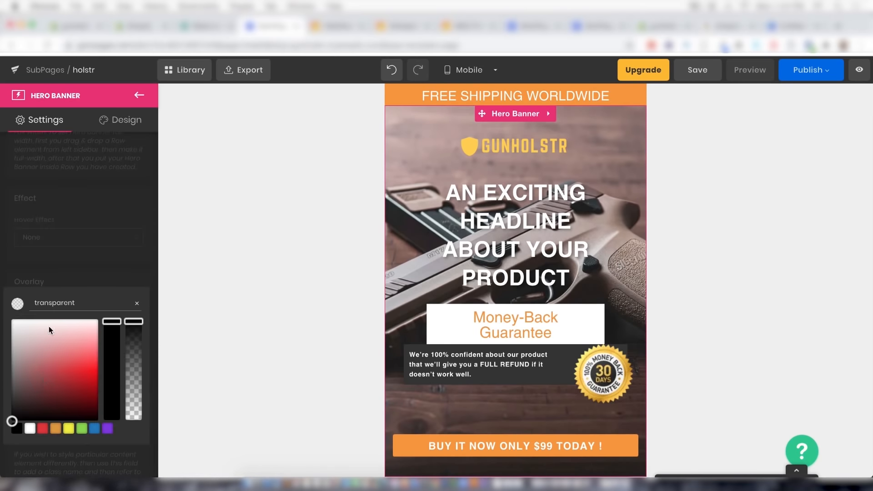
click(17, 430)
click(225, 308)
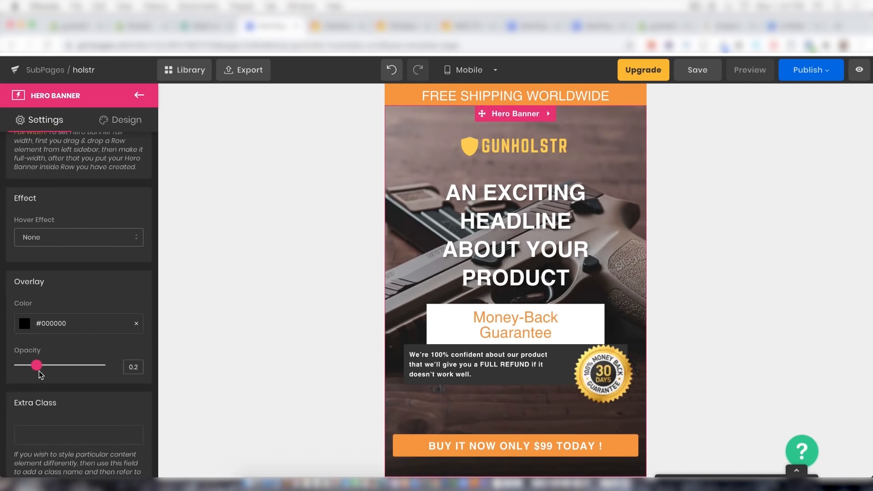
drag(46, 366, 54, 369)
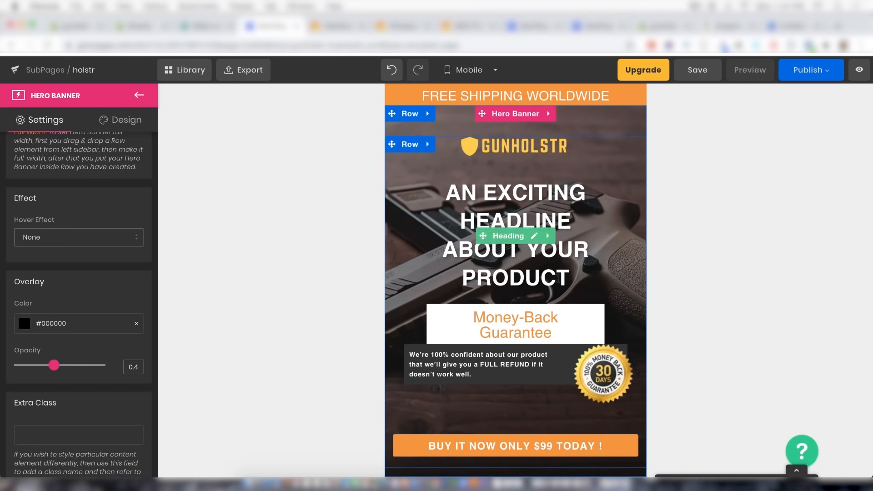
- Replace the hero banner's headline with "THE GUN HOLSTR YOU'VE BEEN WAITING FOR"
click(570, 282)
drag(570, 282, 447, 200)
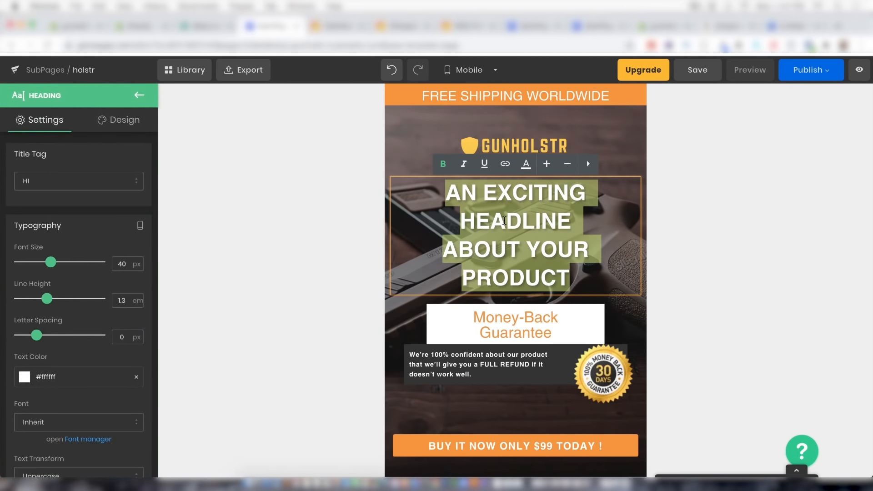
text(THE)
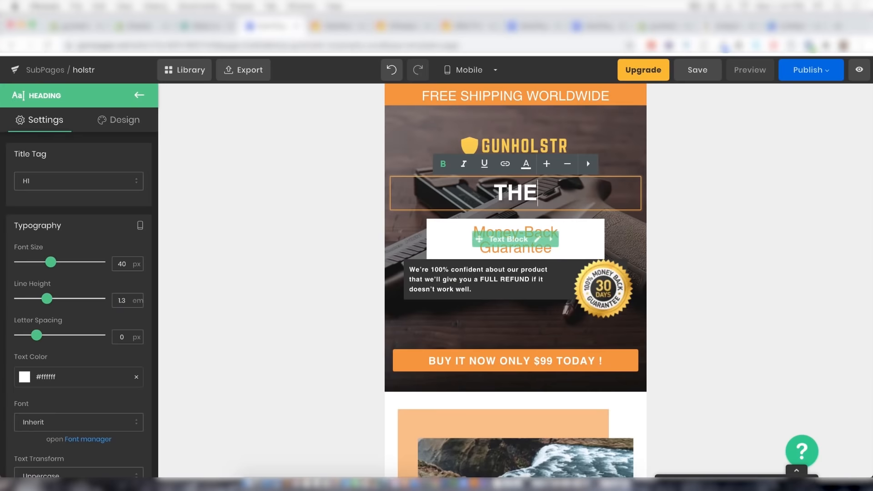
text( GUN HOLSTR YOU'VE BEEN WAI)
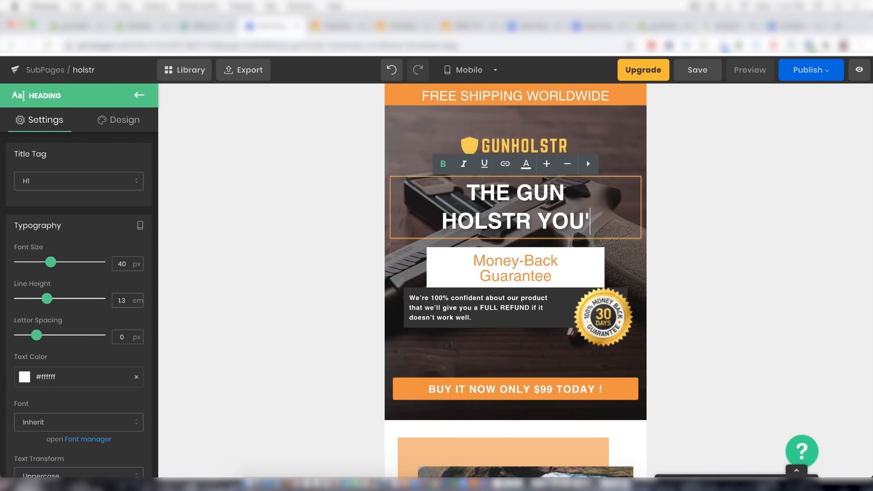
text(TING F)
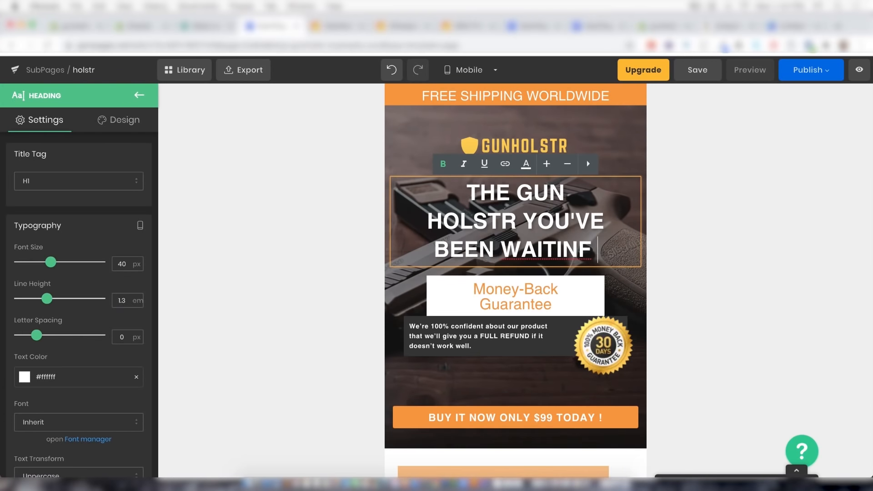
key(BackSpace)
text(G FOR)
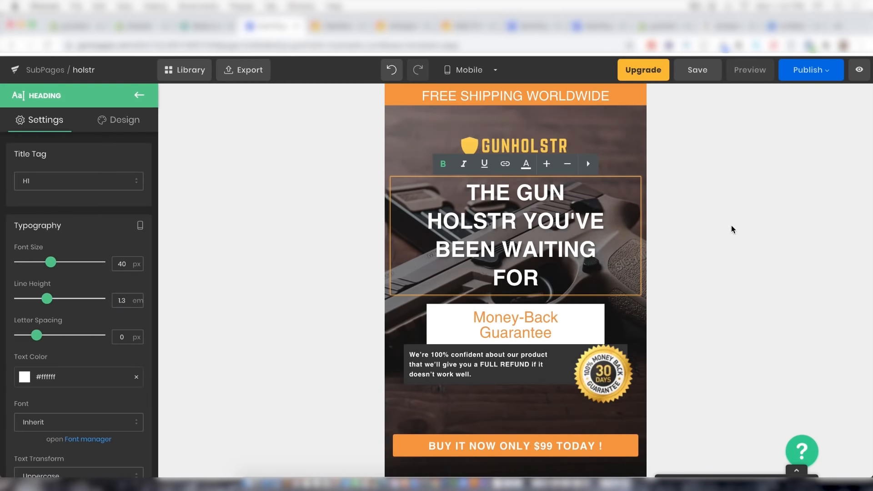
click(733, 229)
scroll(522, 286, down, 2)
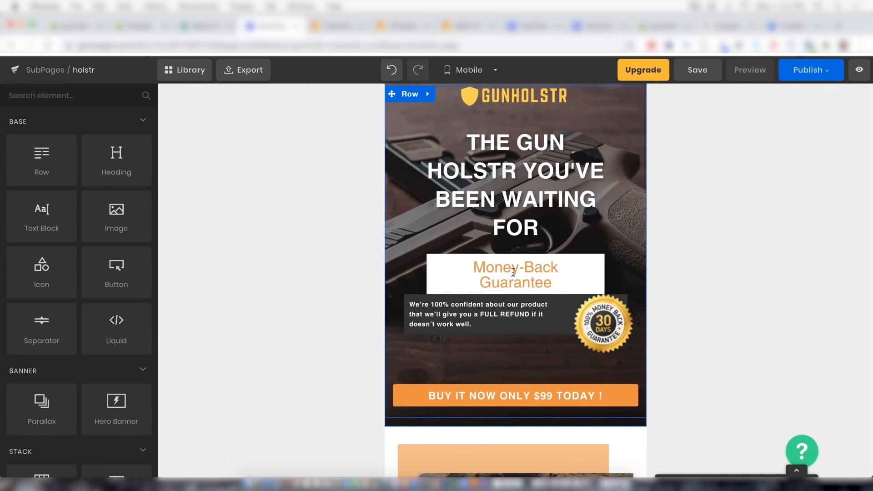
click(475, 269)
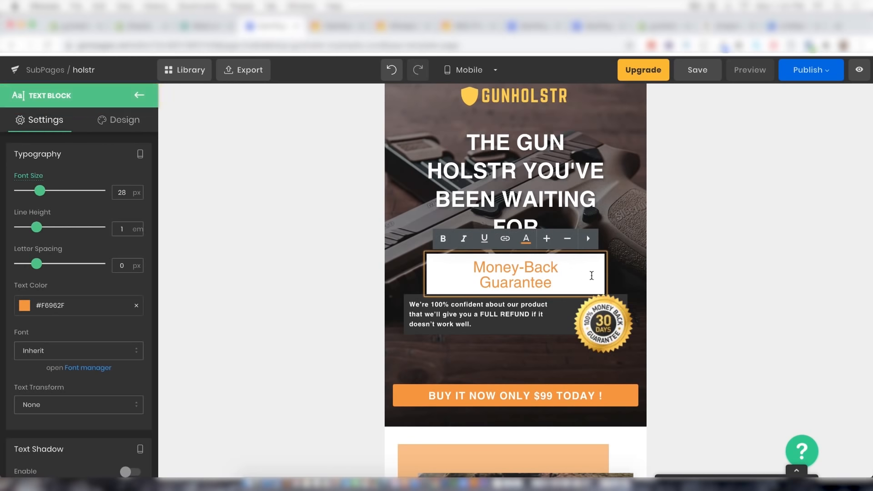
click(670, 277)
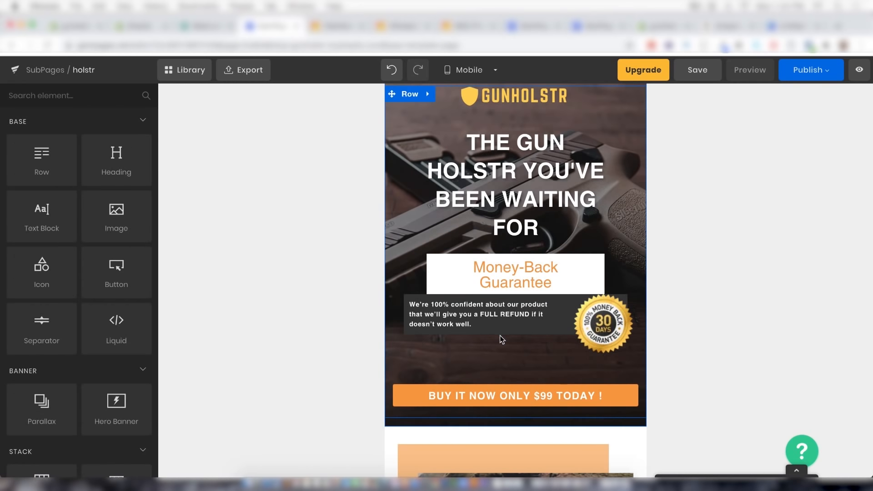
- Change the hero banner's orange button text to "GET YOUR GUN HOLSTR TODAY!"
click(511, 401)
triple_click(39, 185)
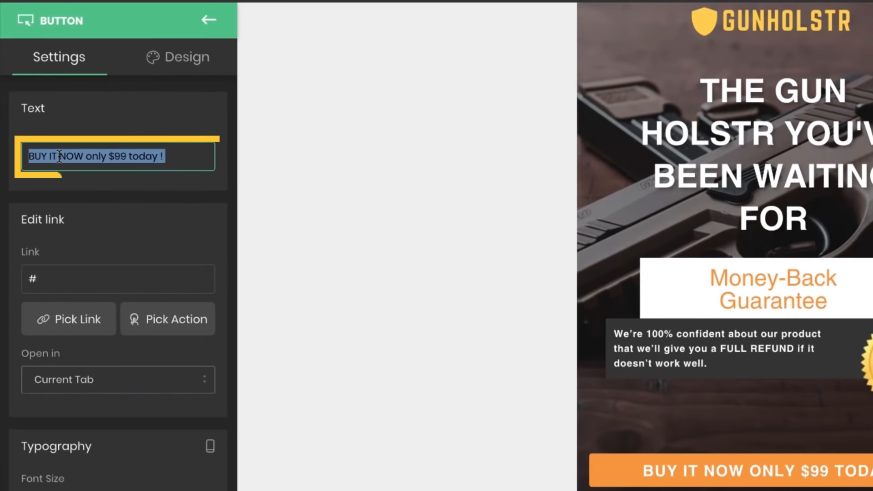
text(getm)
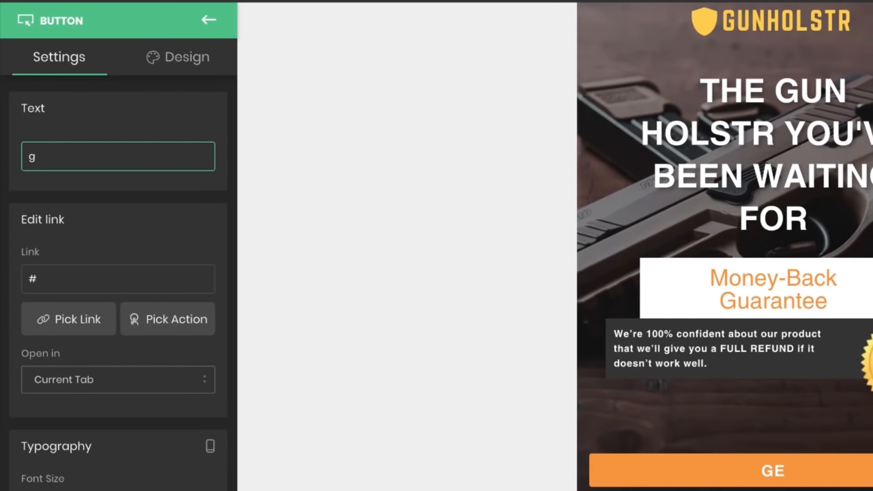
key(BackSpace)
text(G)
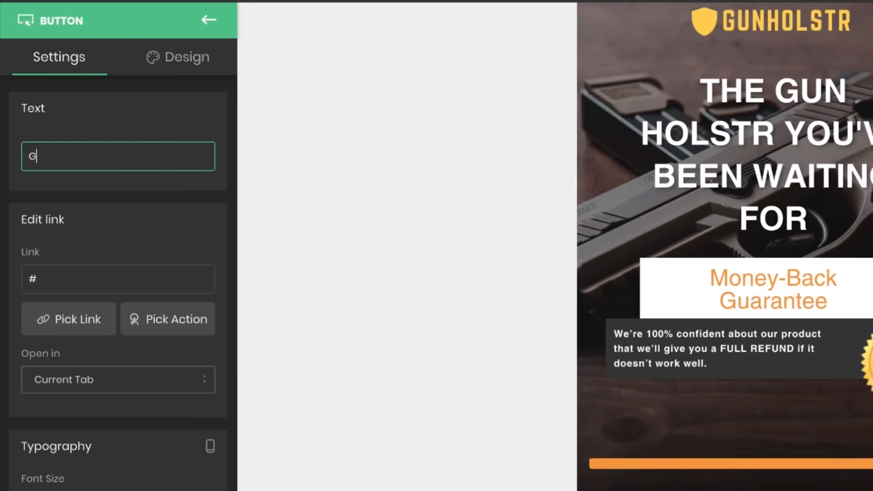
text(ET YOUR GUN HOLSTR TODAY!)
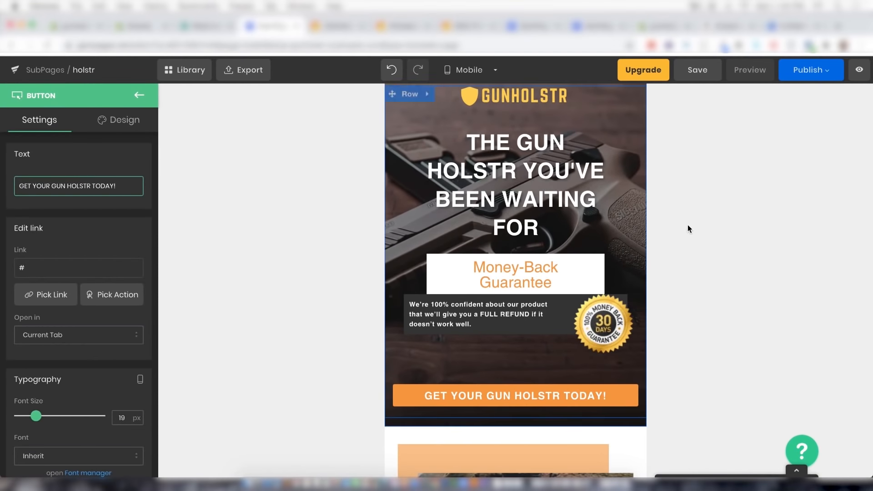
click(689, 226)
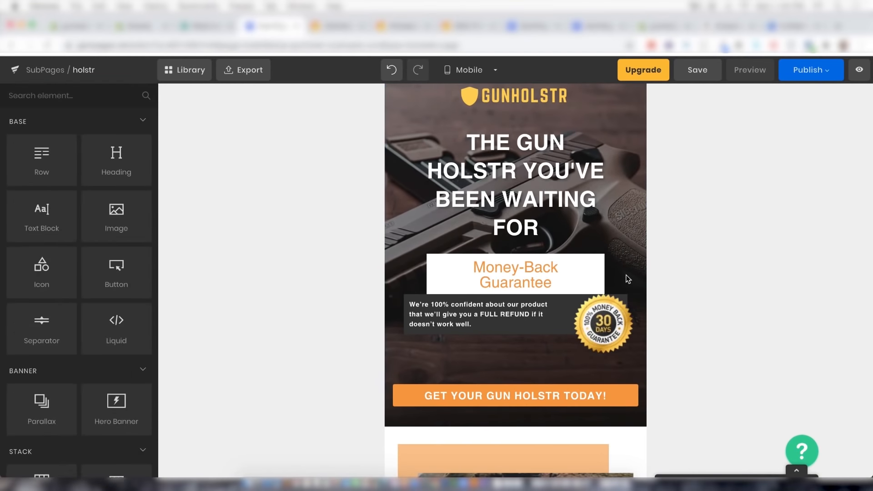
- Delete the video popup and the orange image behind it above the Amazing Value heading
scroll(628, 277, down, 5)
click(539, 315)
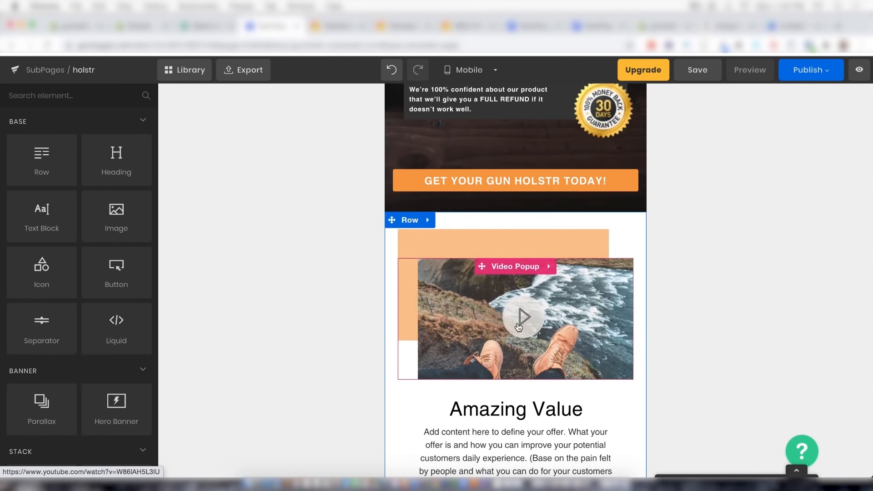
scroll(539, 315, down, 1)
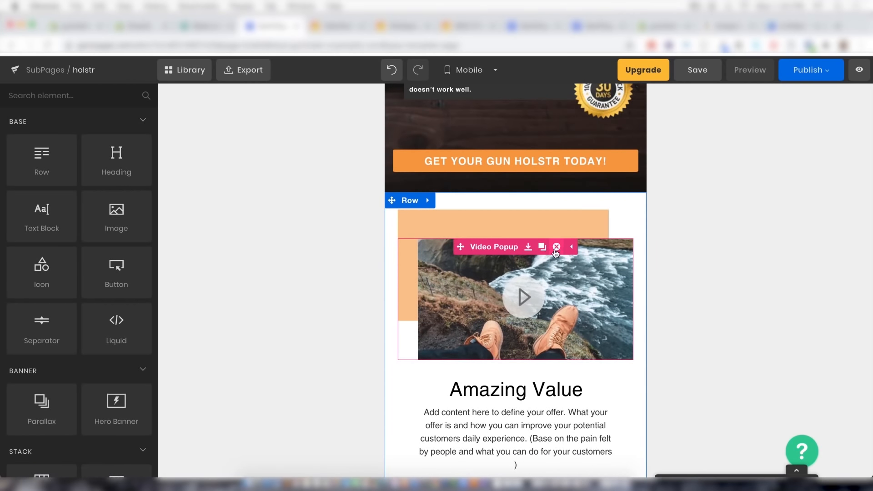
click(557, 247)
click(527, 266)
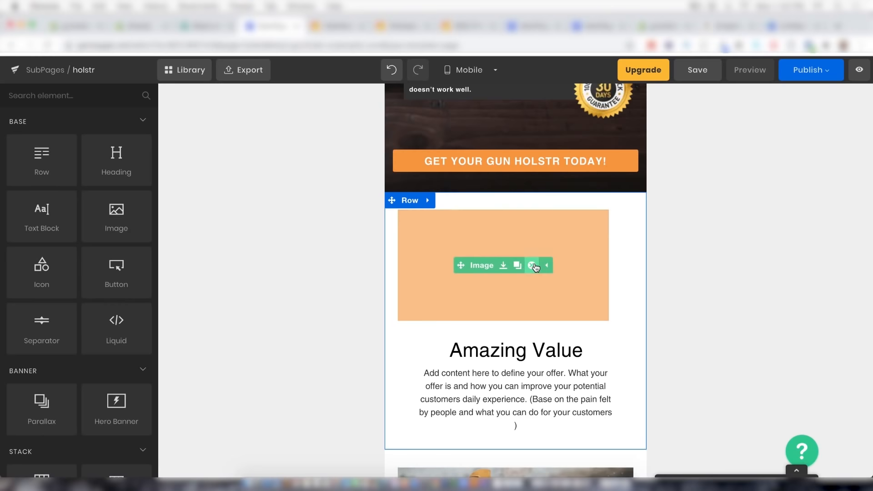
click(532, 265)
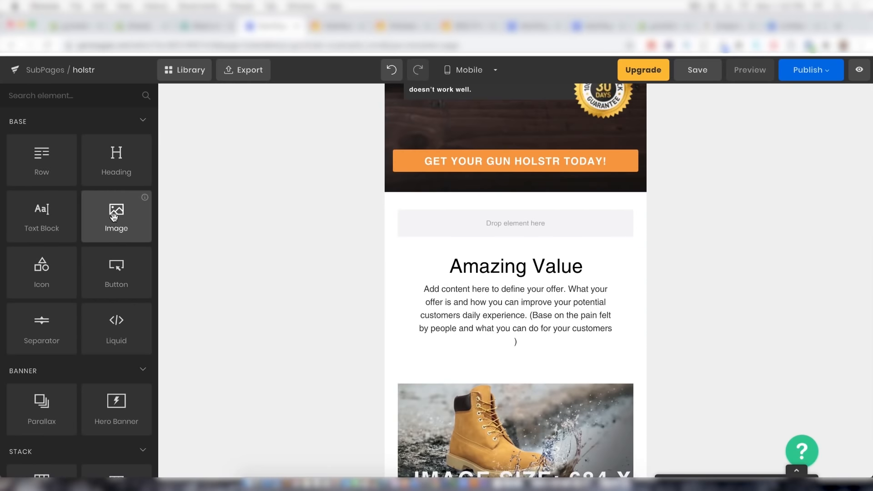
- Insert an Image element into the empty slot above the Amazing Value heading
drag(113, 217, 479, 222)
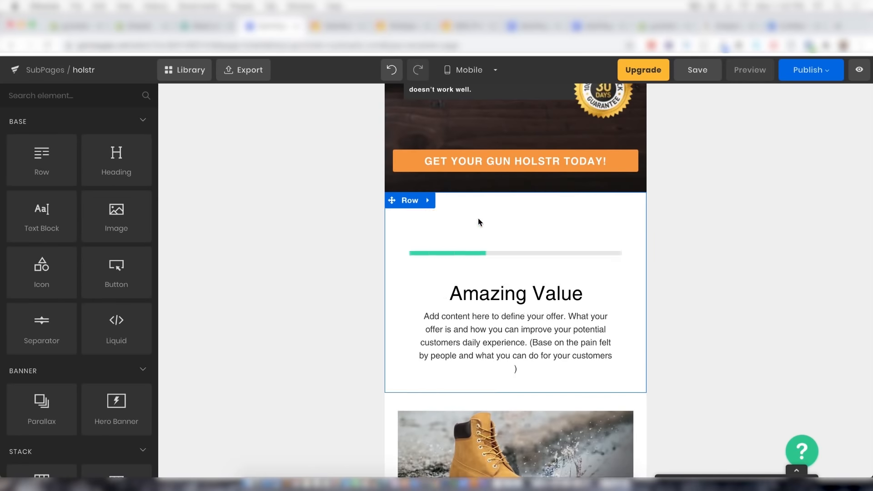
scroll(516, 286, down, 1)
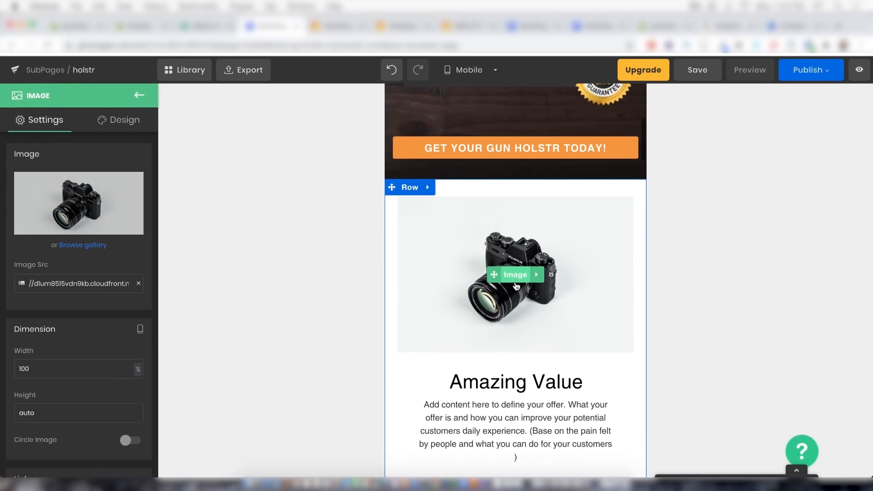
scroll(517, 286, down, 2)
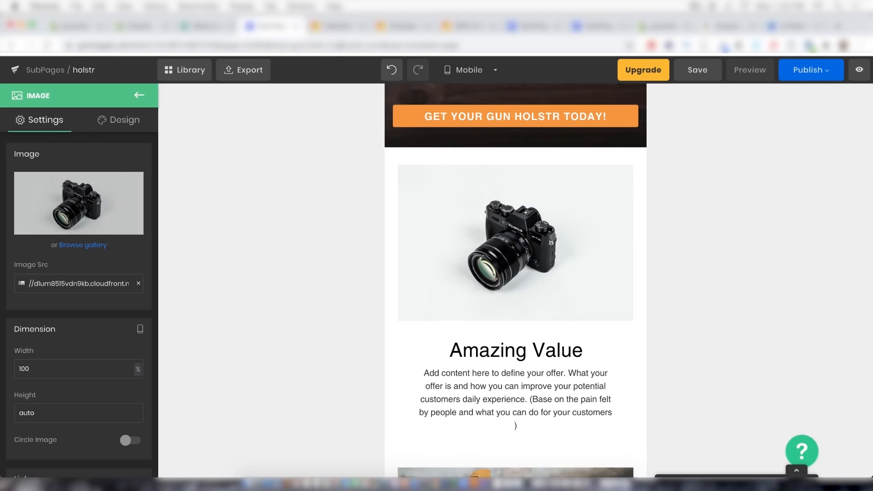
- Look through the holster's product photos in the Alibaba listing and return to the GemPages editor
click(337, 28)
click(386, 28)
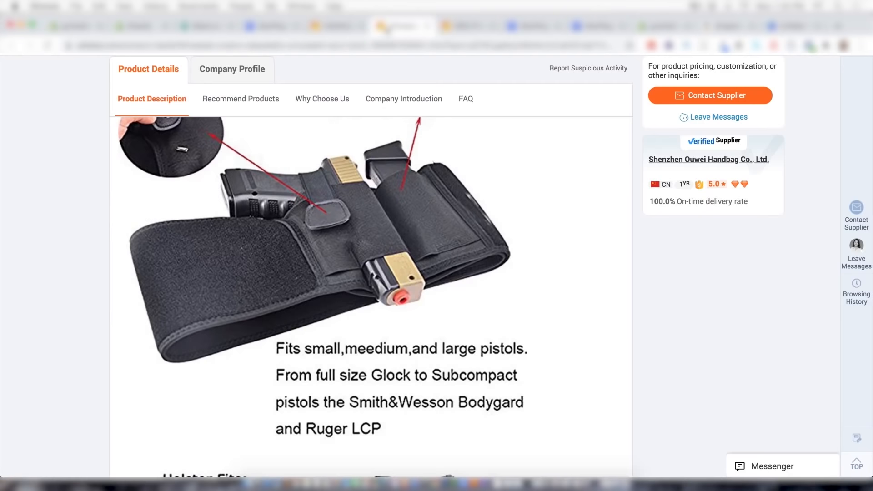
scroll(374, 279, down, 15)
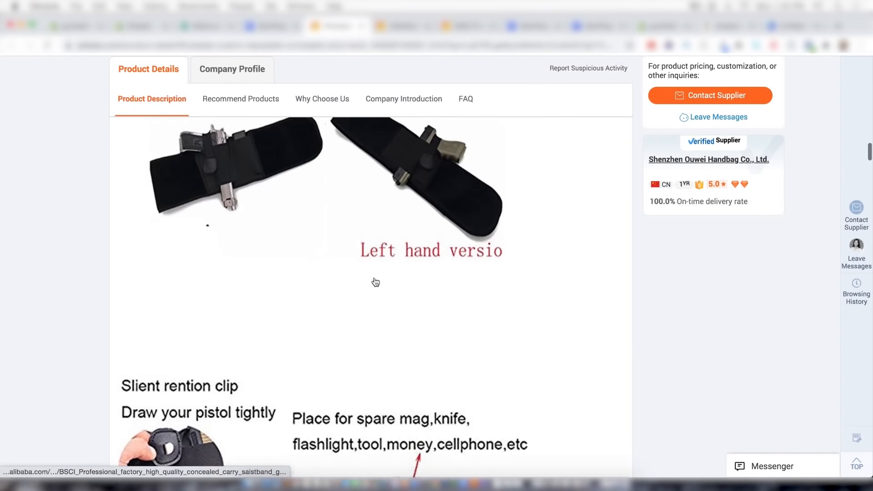
scroll(374, 277, up, 15)
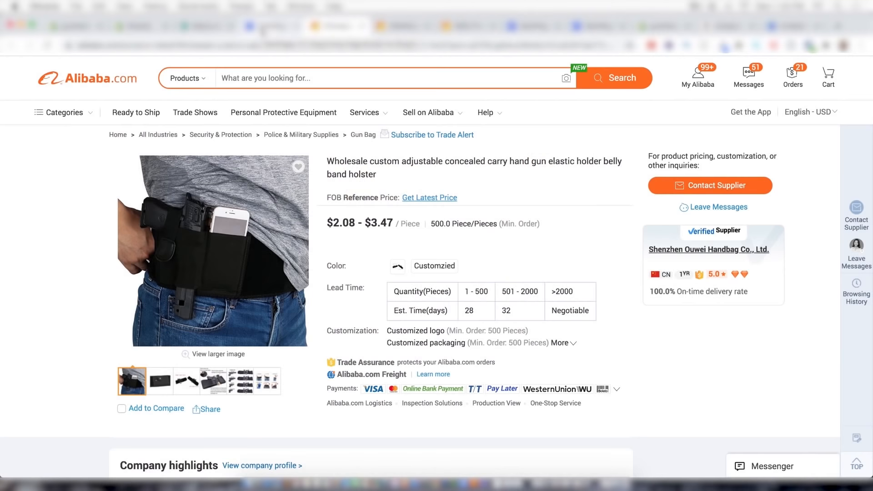
click(262, 27)
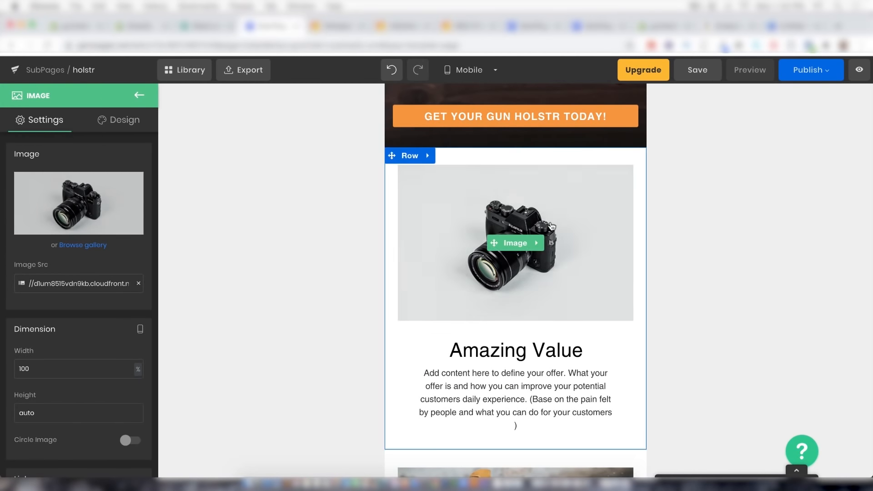
- Upload the downloaded JPG of the man wearing the holster and use it in place of the camera placeholder above Amazing Value
click(78, 248)
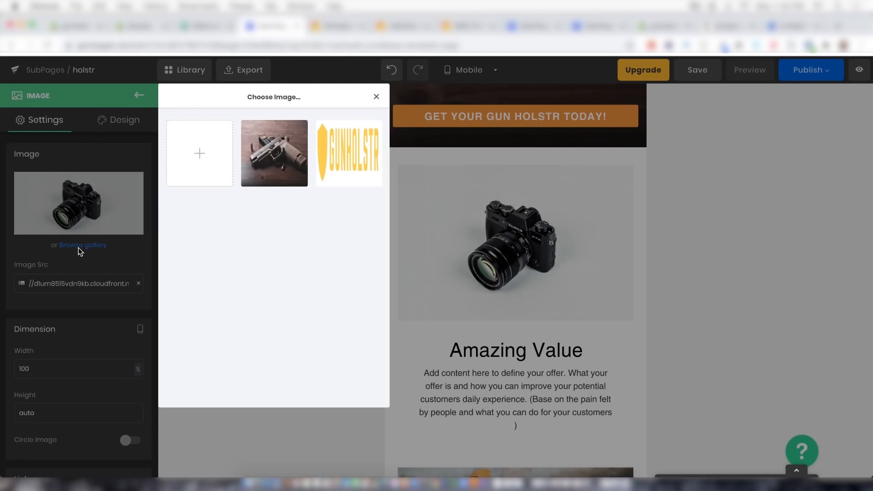
click(199, 154)
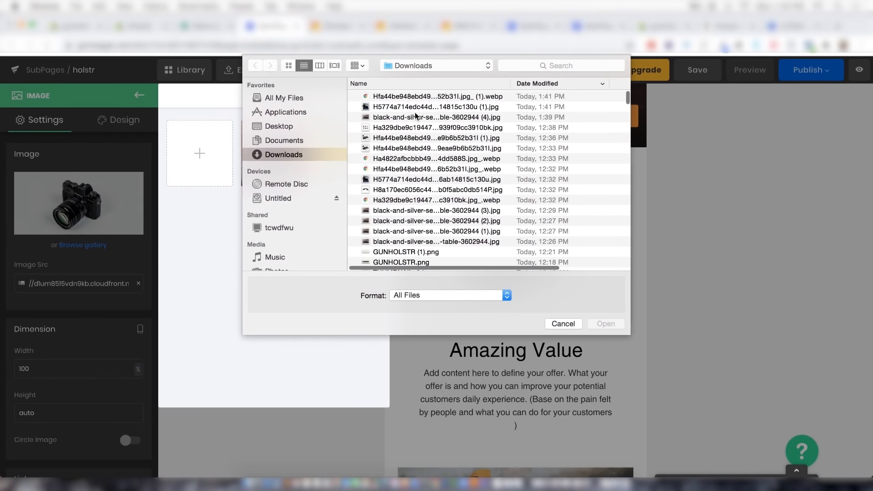
double_click(414, 107)
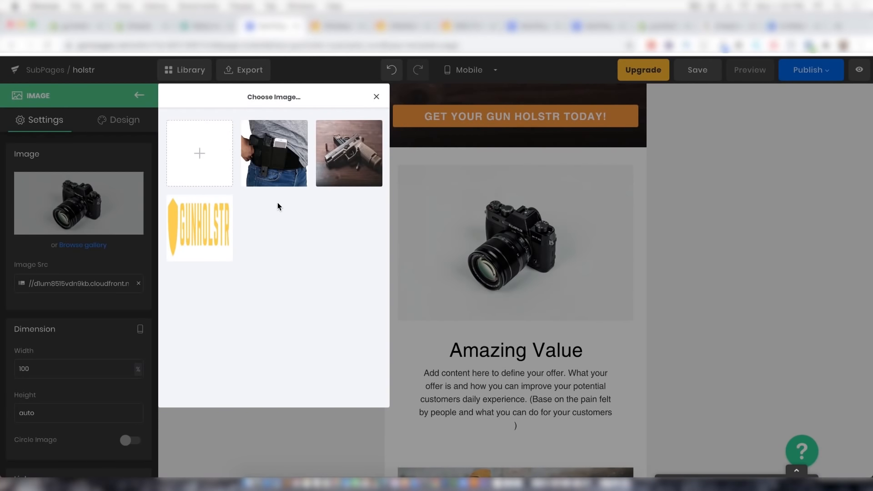
click(273, 172)
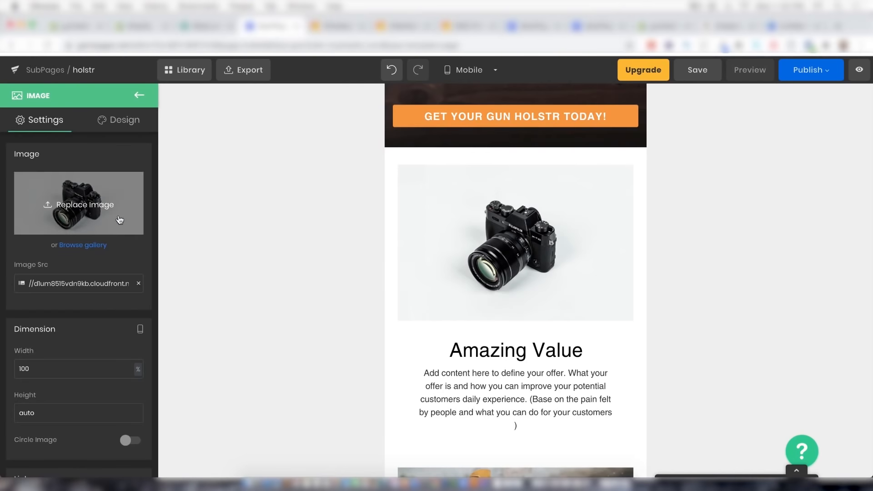
click(77, 244)
click(282, 150)
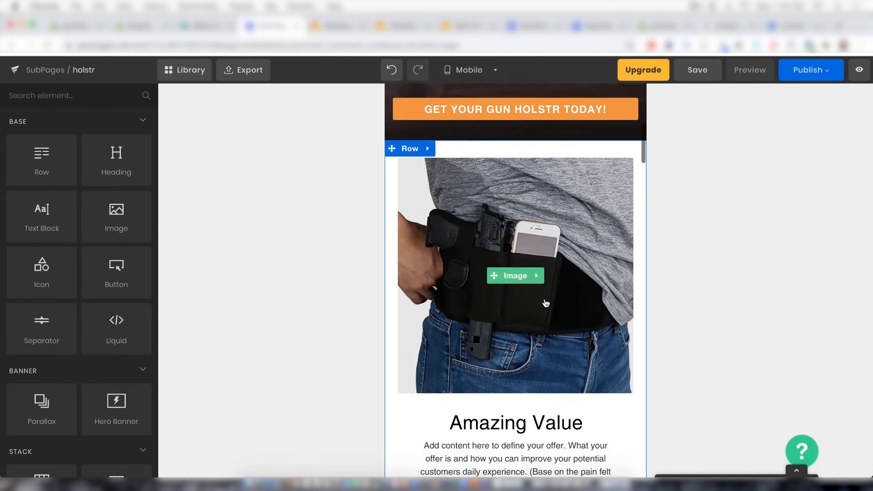
scroll(545, 302, down, 3)
scroll(545, 302, up, 4)
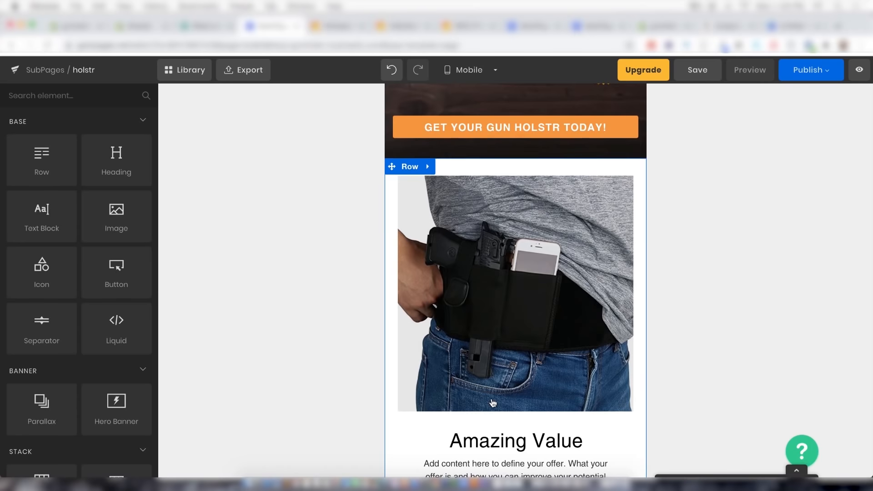
- Replace the Amazing Value heading with "ONE SIZE HOLSTER FITS MOST FIREARMS" from the Amazon holster listing, at font size 28 px
scroll(523, 392, down, 2)
scroll(506, 349, down, 2)
double_click(486, 294)
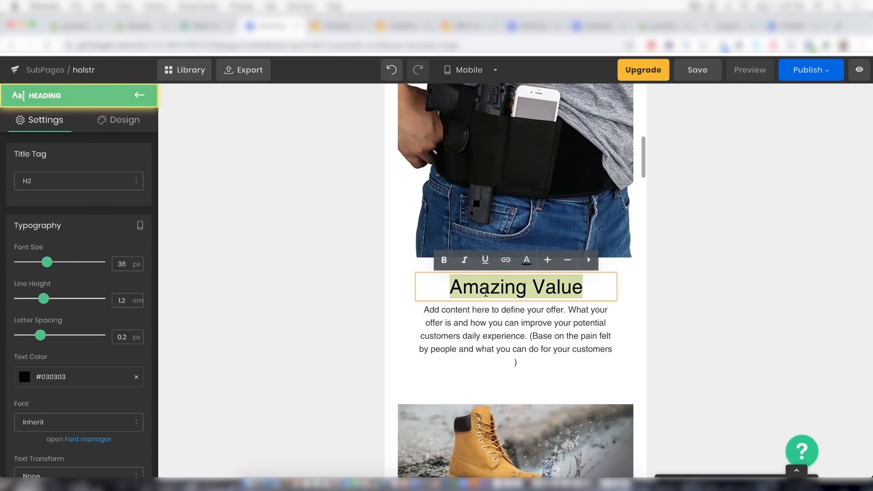
click(708, 289)
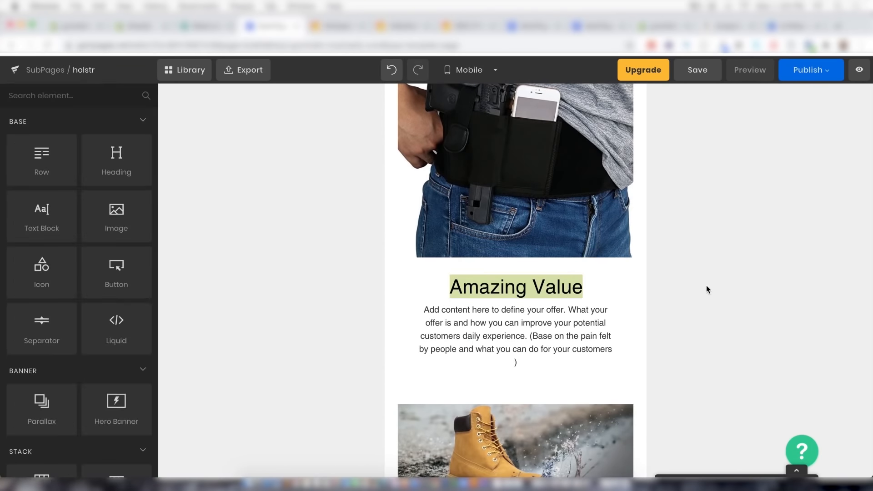
click(455, 293)
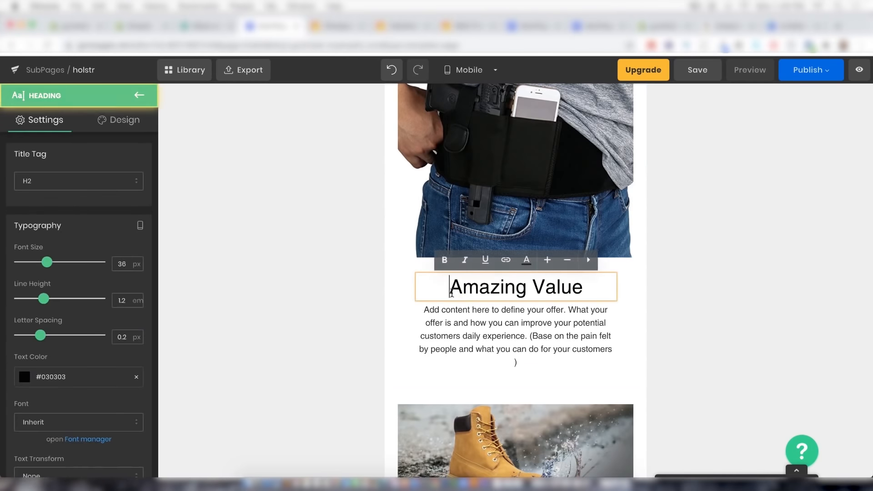
click(667, 311)
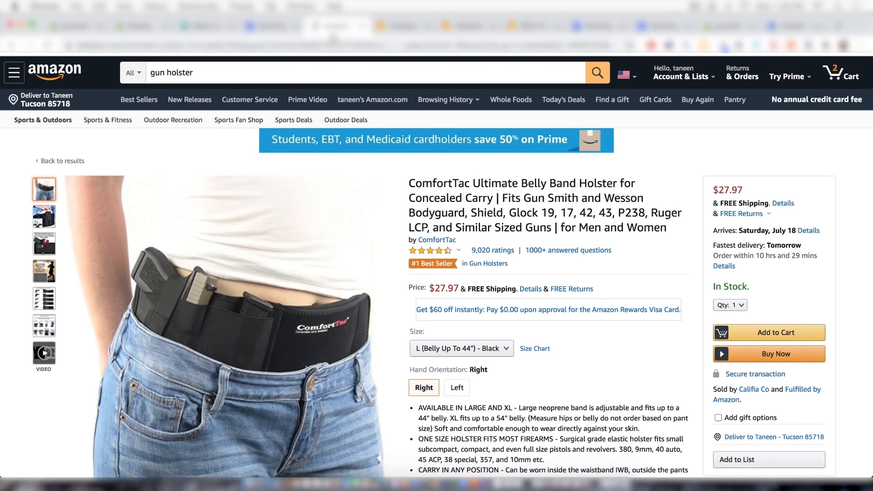
scroll(437, 273, down, 5)
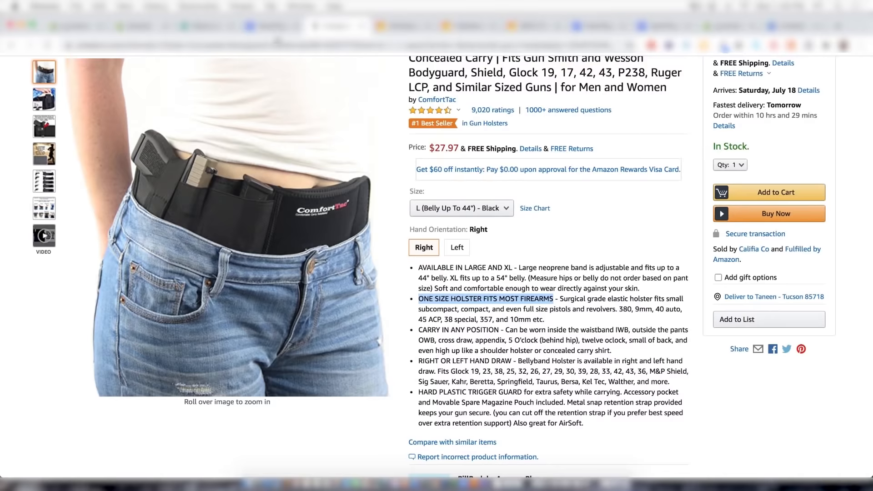
click(272, 27)
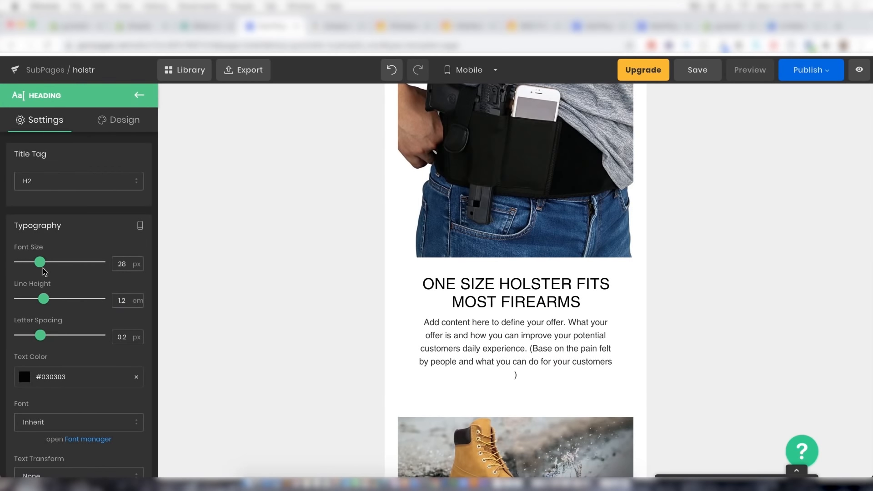
- Replace the text below the heading with Amazon's description starting "Surgical grade elastic holster fits small subcompact", pasted as plain text
click(337, 26)
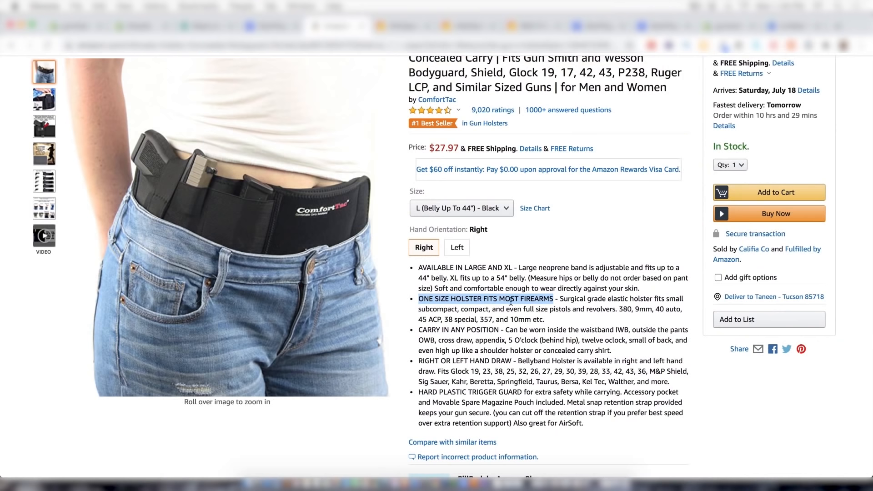
click(540, 307)
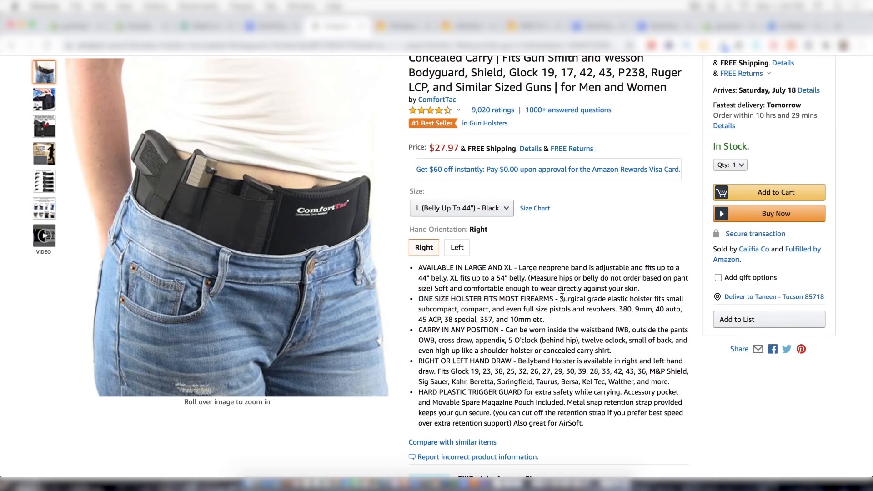
drag(575, 298, 579, 315)
key(ctrl+c)
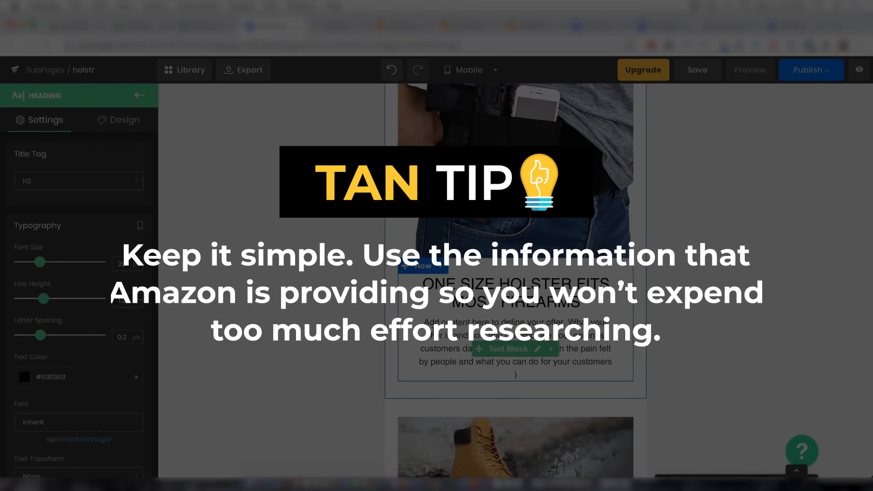
click(605, 357)
key(ctrl+v)
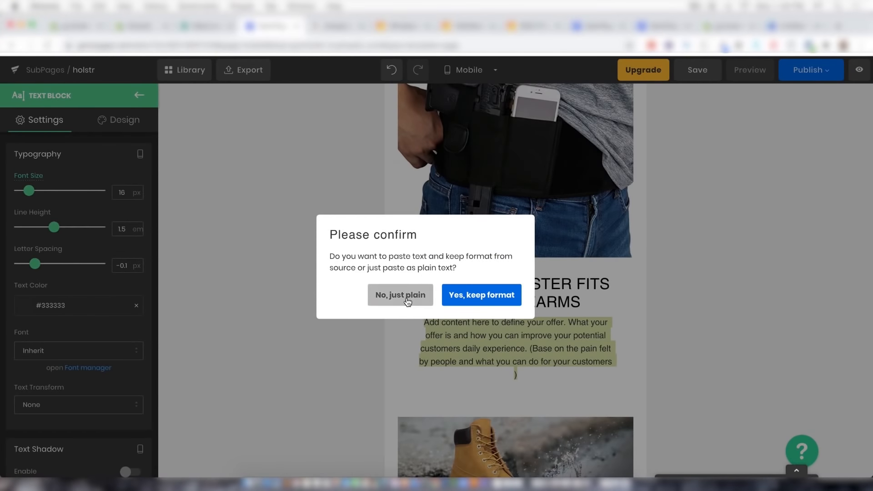
click(400, 296)
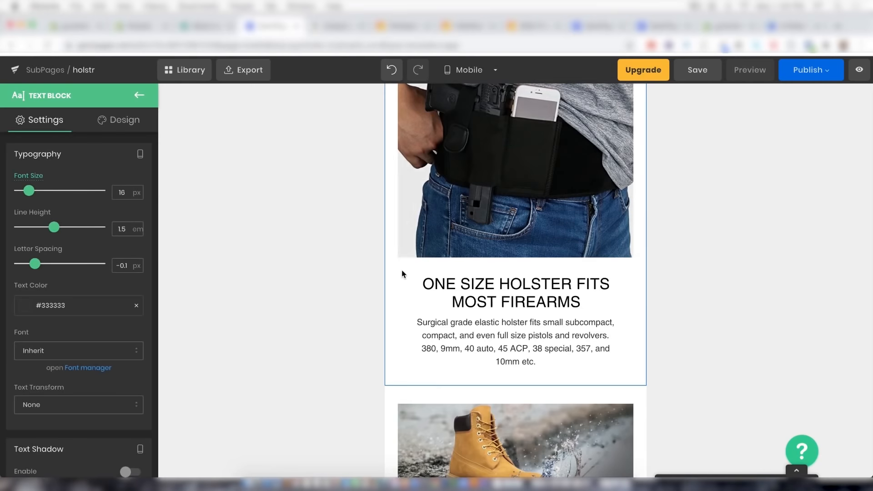
click(643, 318)
- Duplicate the row with the holster photo and one-size text, and open the copy's image for replacement
scroll(560, 317, up, 3)
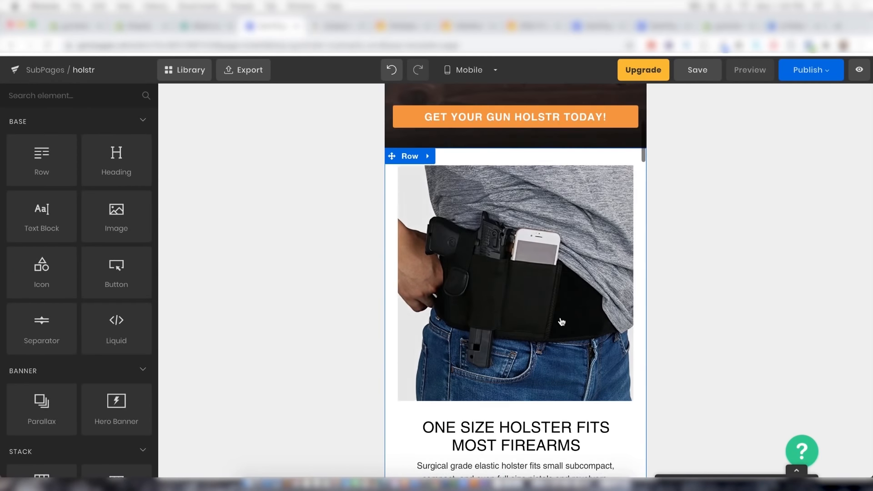
scroll(514, 268, down, 3)
scroll(462, 216, up, 2)
click(433, 99)
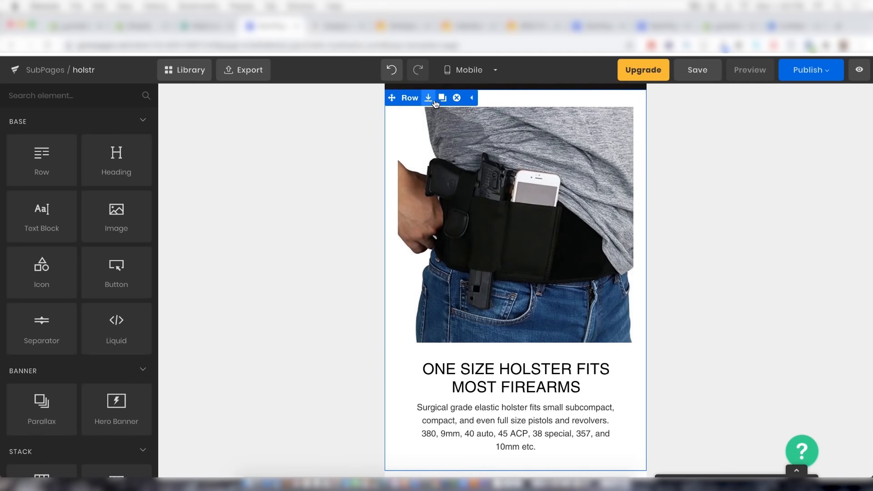
click(443, 98)
scroll(524, 248, down, 7)
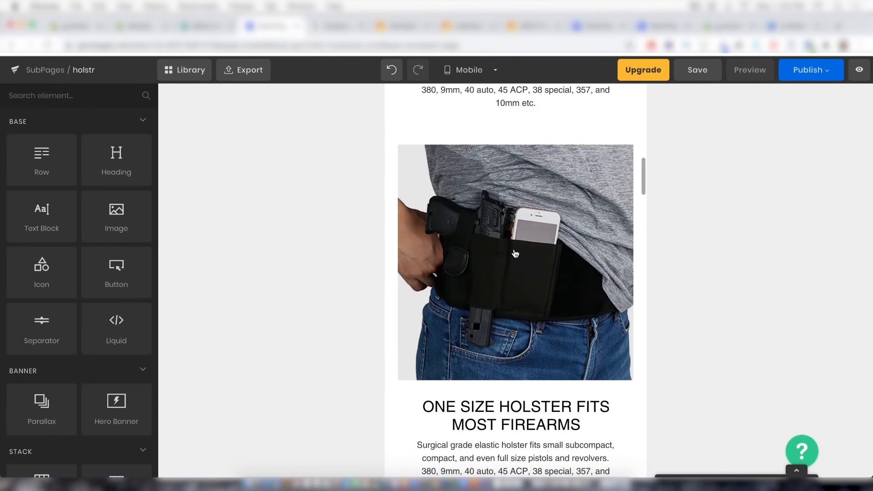
click(523, 248)
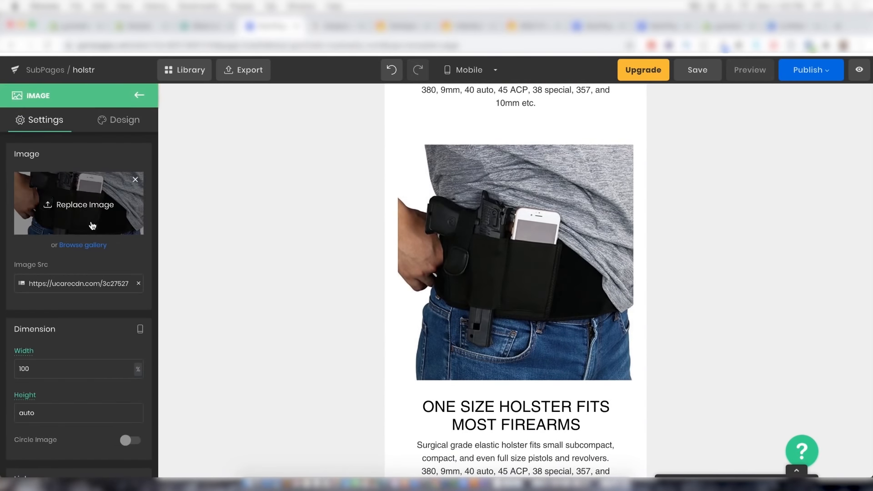
click(91, 205)
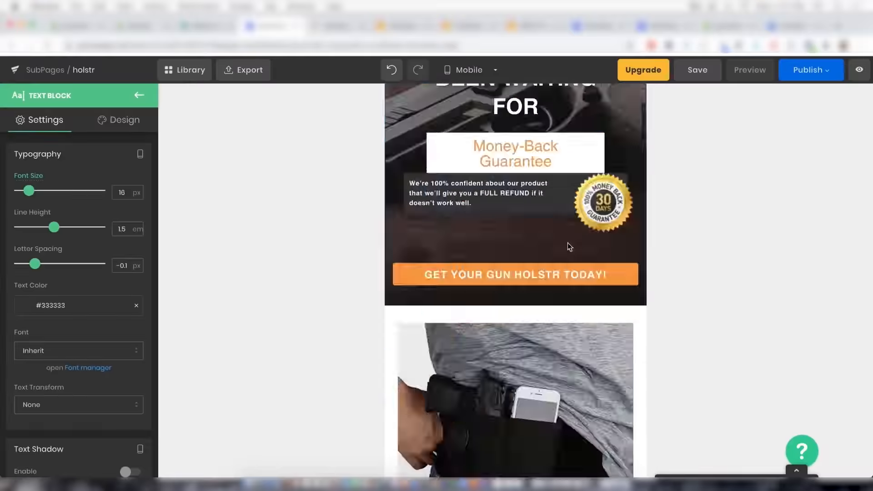
- Review the page from the hero banner through the holster rows to the feature section with the boot image
scroll(568, 243, down, 10)
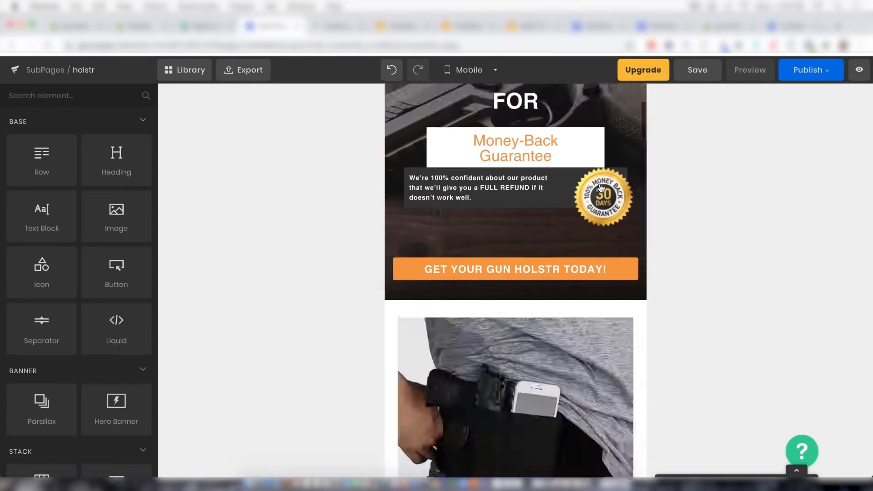
scroll(581, 252, up, 5)
scroll(582, 252, down, 10)
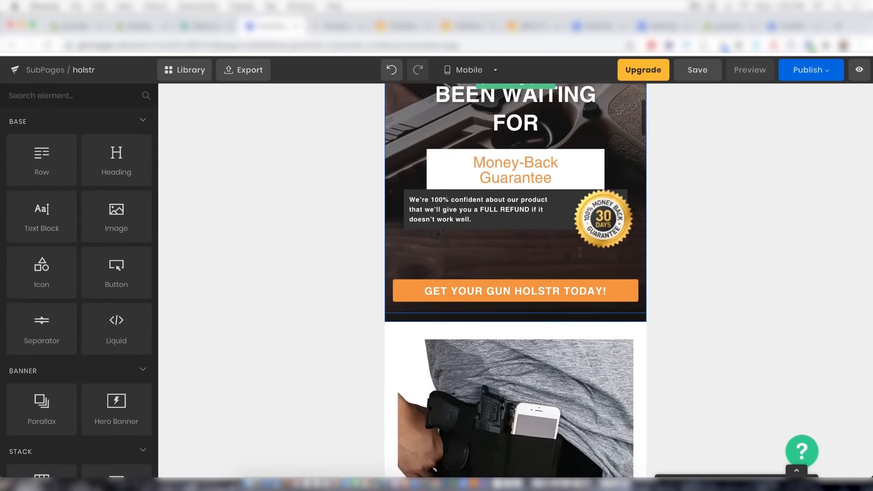
scroll(582, 256, down, 10)
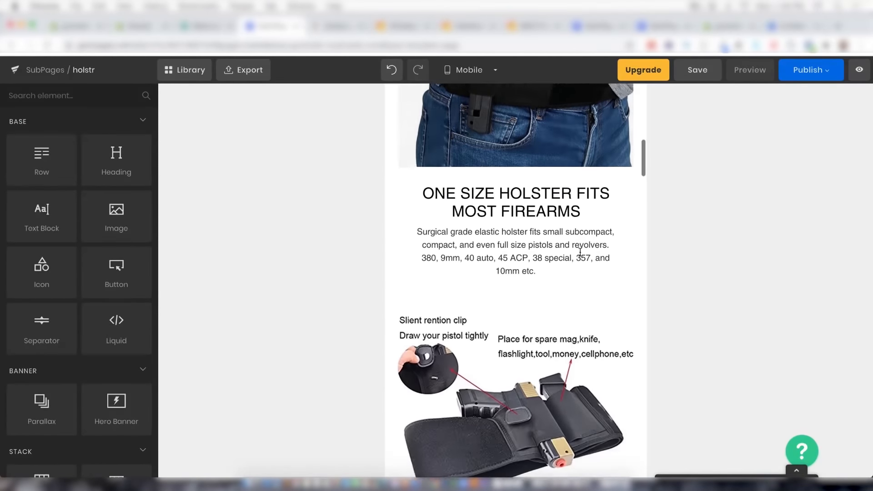
scroll(582, 257, down, 10)
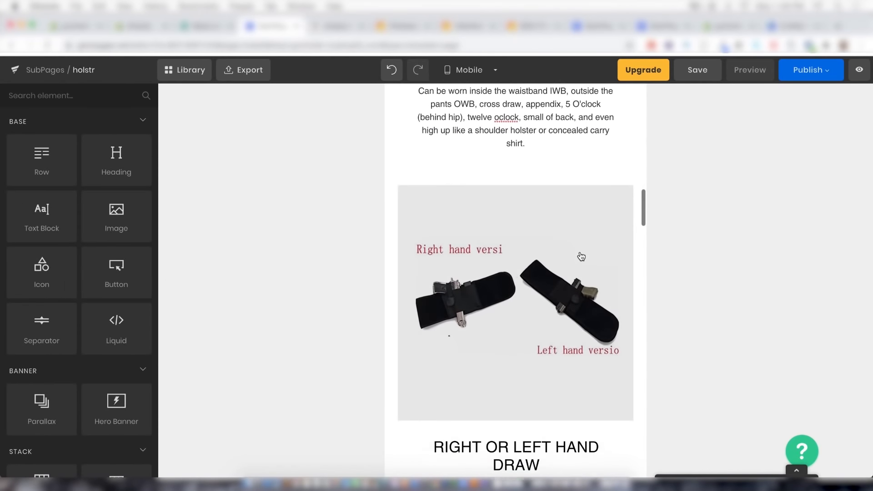
scroll(514, 306, down, 3)
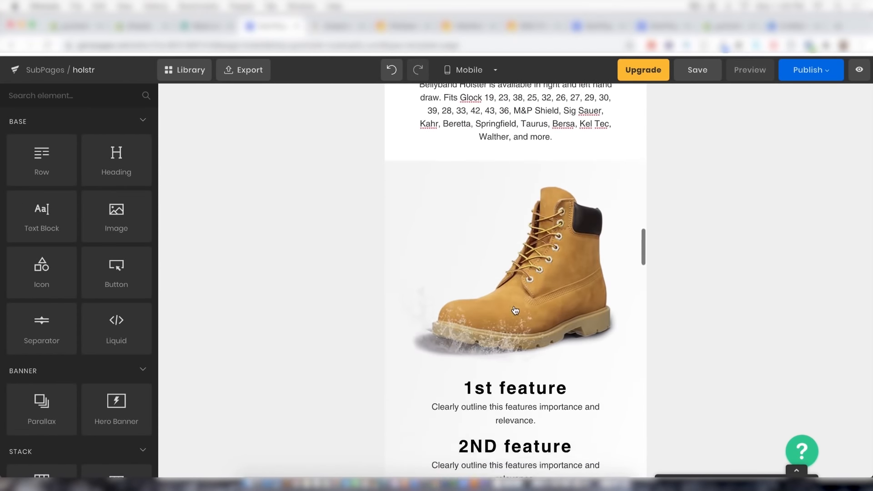
scroll(514, 287, up, 7)
scroll(514, 266, down, 8)
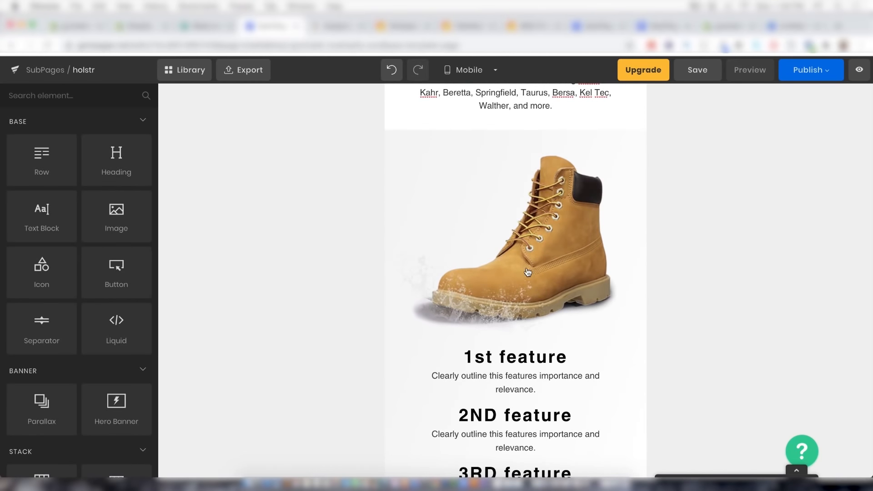
- Capture the annotated holster photo showing the retention clip and spare-magazine pocket from the Alibaba belly band holster listing
click(505, 274)
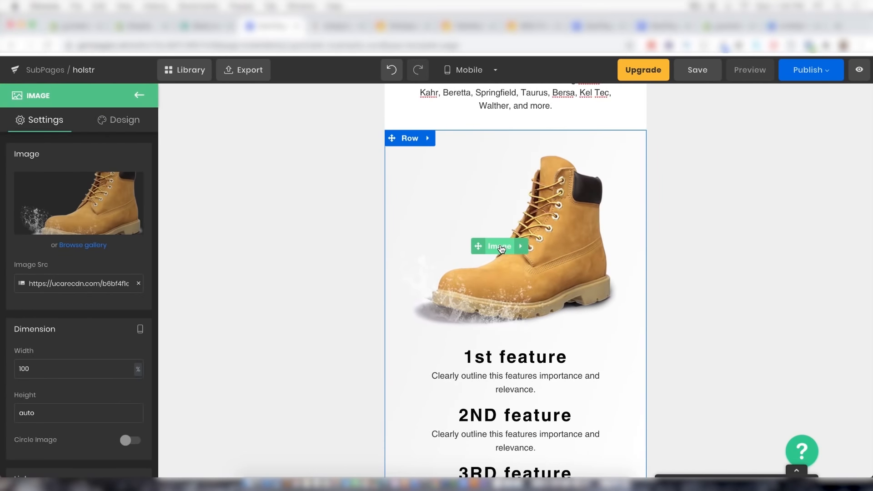
drag(399, 28, 342, 30)
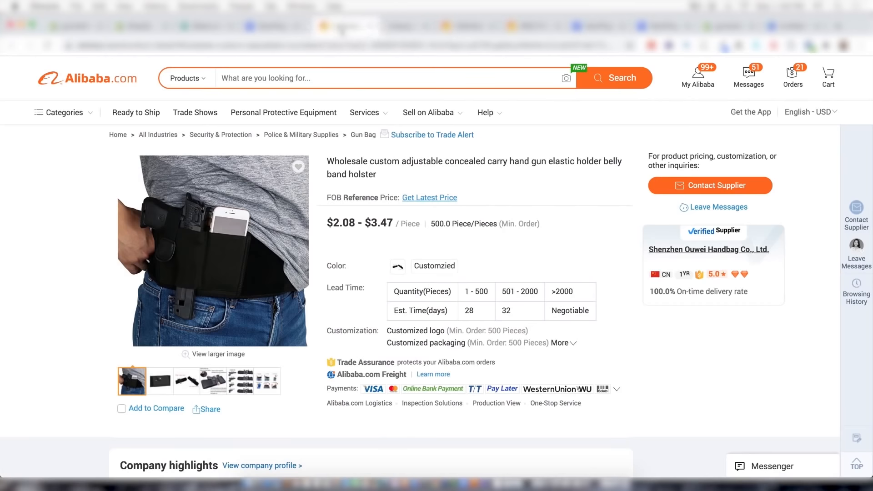
click(212, 388)
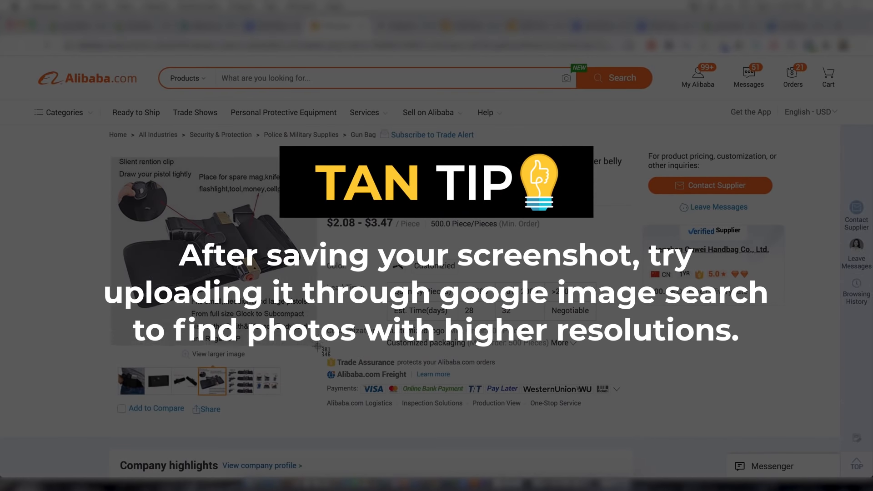
drag(318, 348, 318, 347)
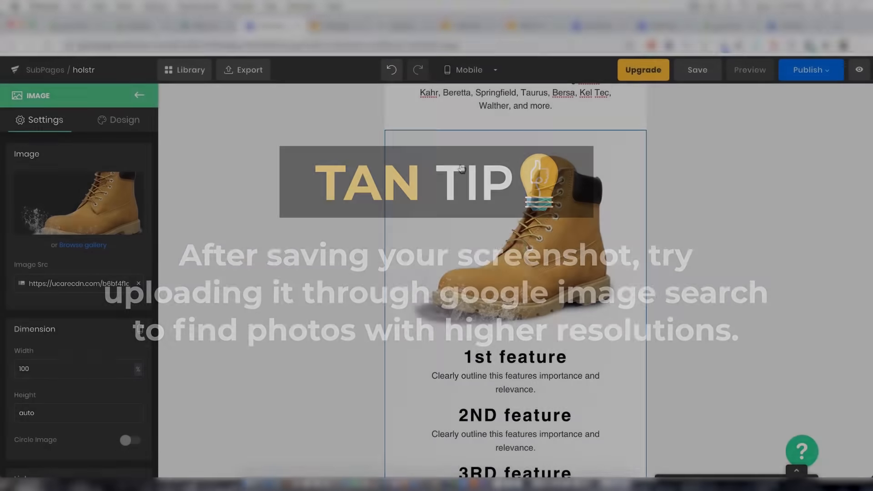
- Replace the boot image above the feature headings with the annotated holster photo
scroll(476, 374, down, 2)
scroll(476, 374, down, 3)
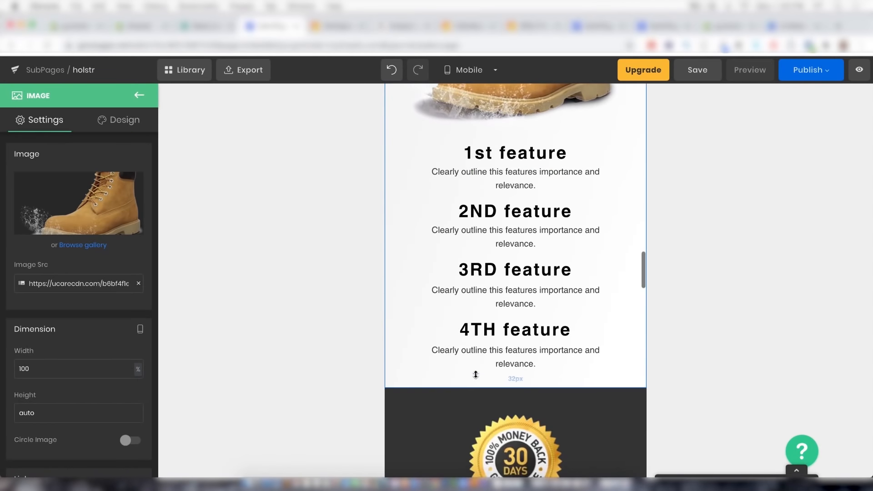
scroll(475, 374, up, 2)
scroll(475, 374, down, 3)
scroll(476, 377, up, 3)
scroll(475, 376, up, 2)
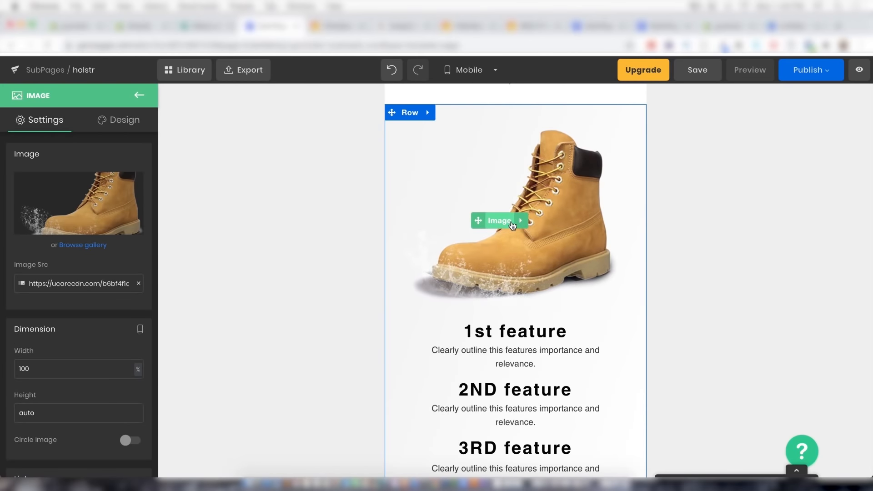
click(86, 248)
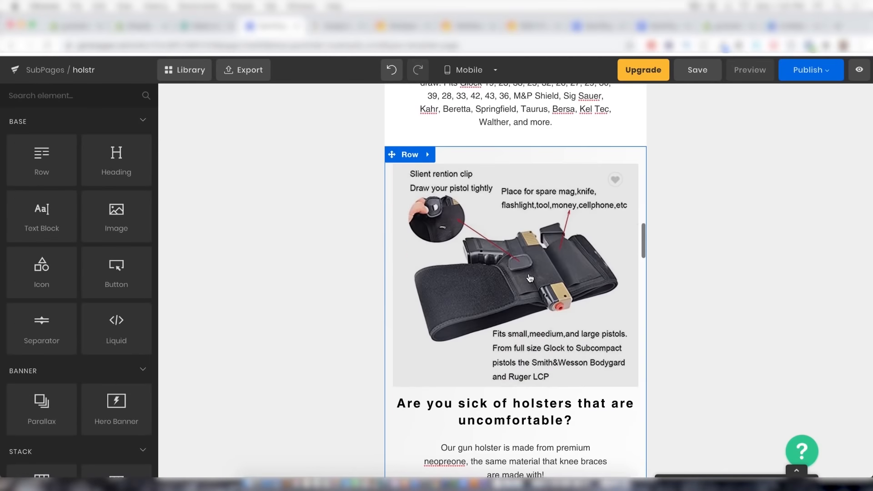
- Review the page from the annotated holster image and its question headings through the money-back guarantee to the Gun Holstr product section
scroll(530, 279, up, 1)
scroll(530, 278, down, 2)
scroll(530, 278, down, 3)
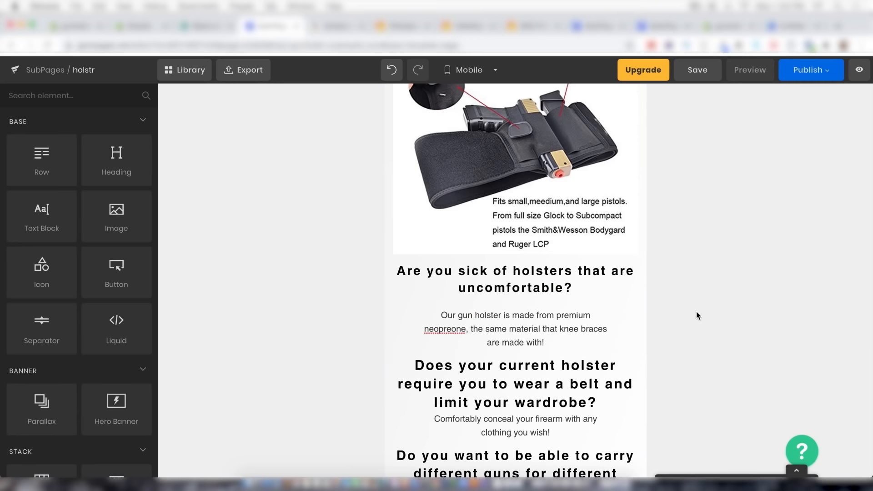
scroll(625, 374, down, 10)
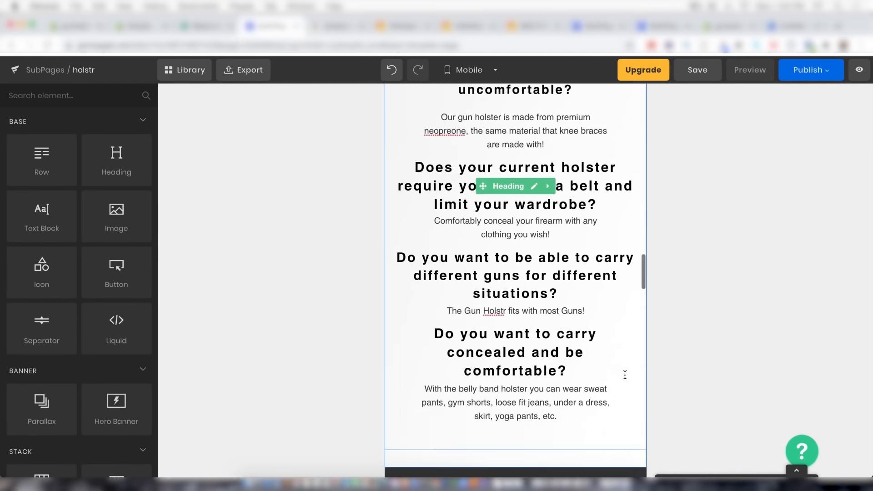
scroll(627, 379, down, 2)
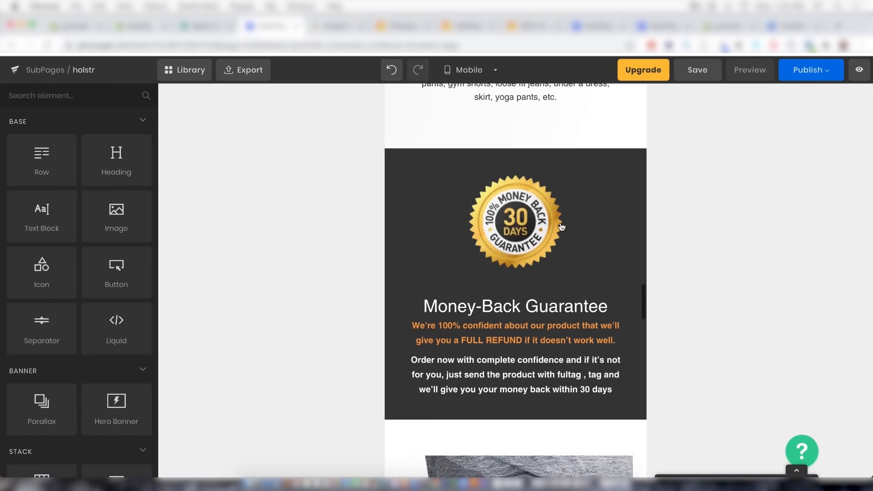
scroll(624, 285, down, 4)
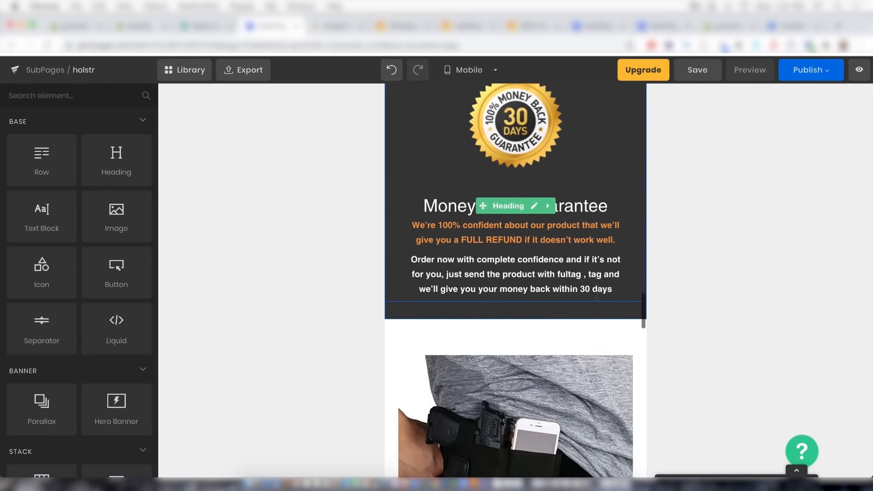
scroll(589, 238, down, 5)
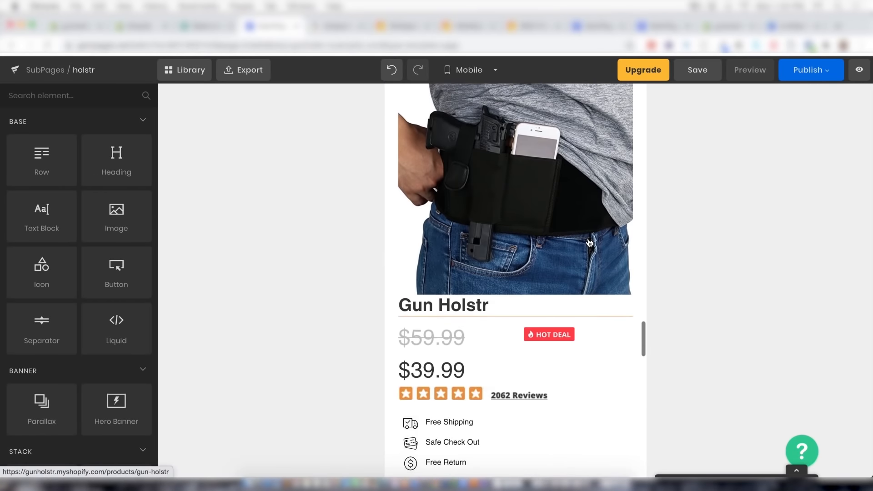
scroll(504, 295, down, 2)
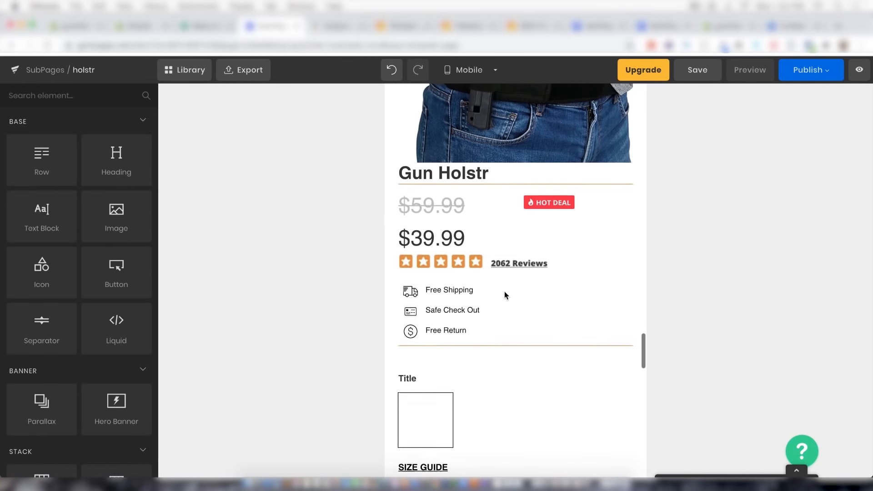
- Delete the Title swatches element from the Gun Holstr product section
scroll(504, 295, down, 2)
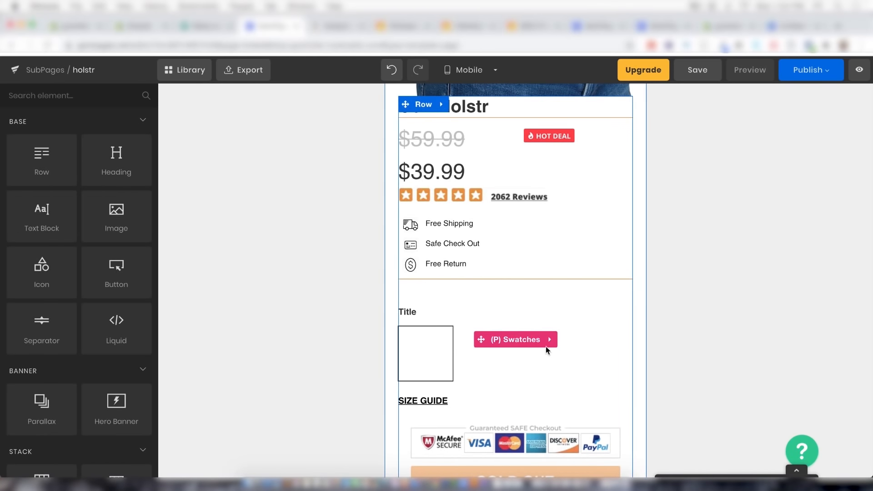
click(550, 346)
click(557, 340)
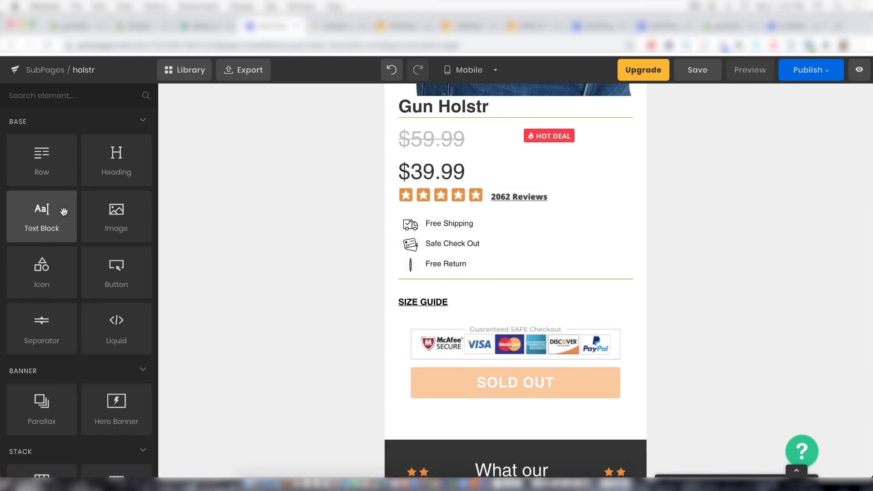
- Delete the SIZE GUIDE heading and the separator below the Free Return line in the product section
scroll(79, 317, down, 3)
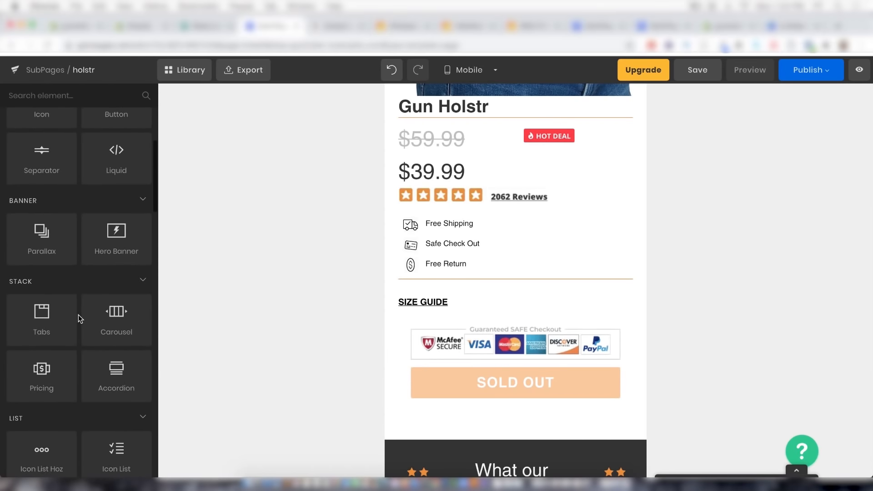
scroll(557, 262, up, 2)
scroll(557, 262, up, 3)
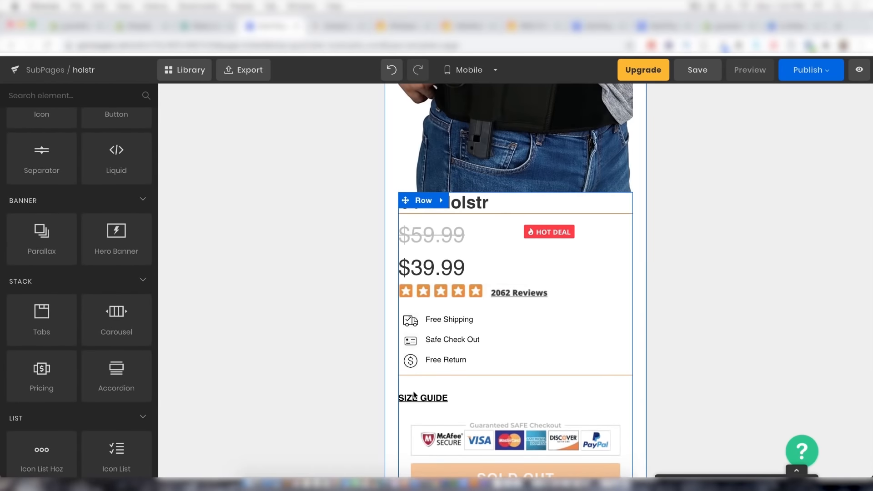
scroll(528, 340, down, 1)
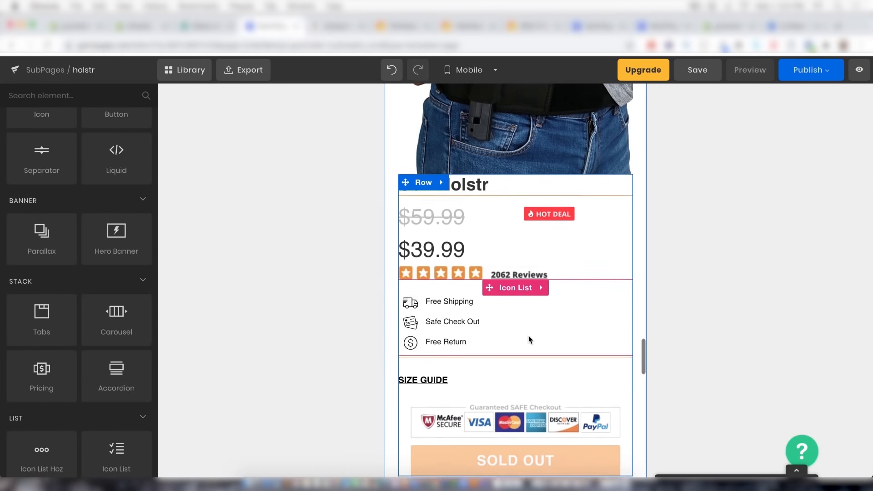
click(549, 375)
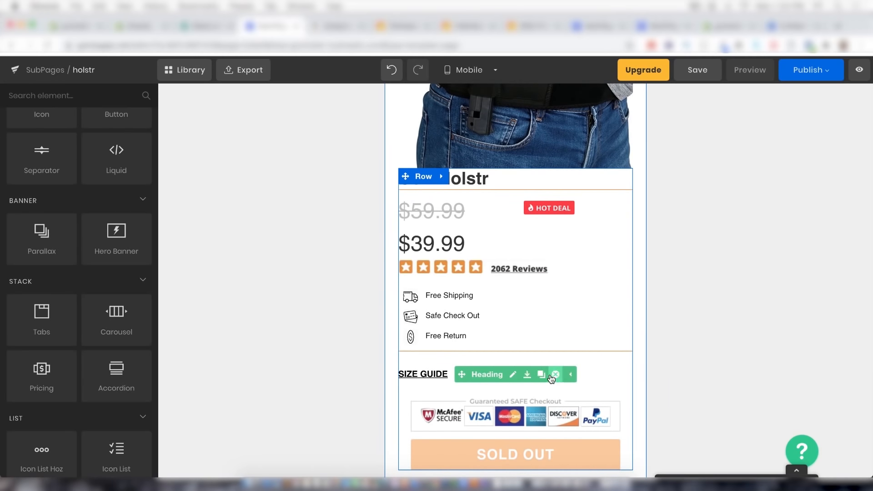
click(556, 375)
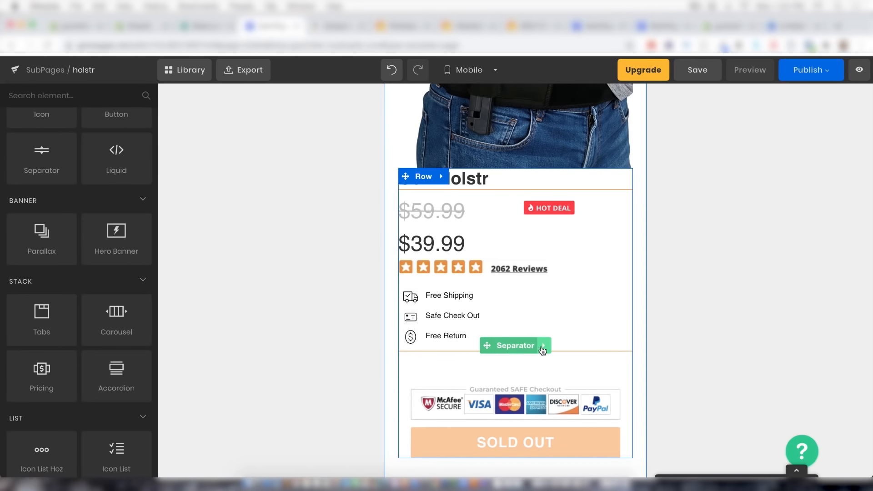
click(551, 349)
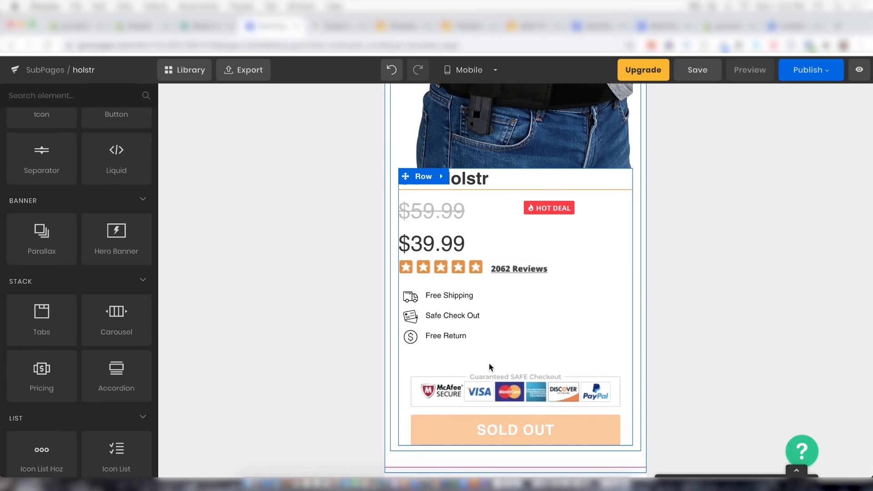
- Delete the Guaranteed SAFE Checkout payment badges image above the cart button
click(542, 396)
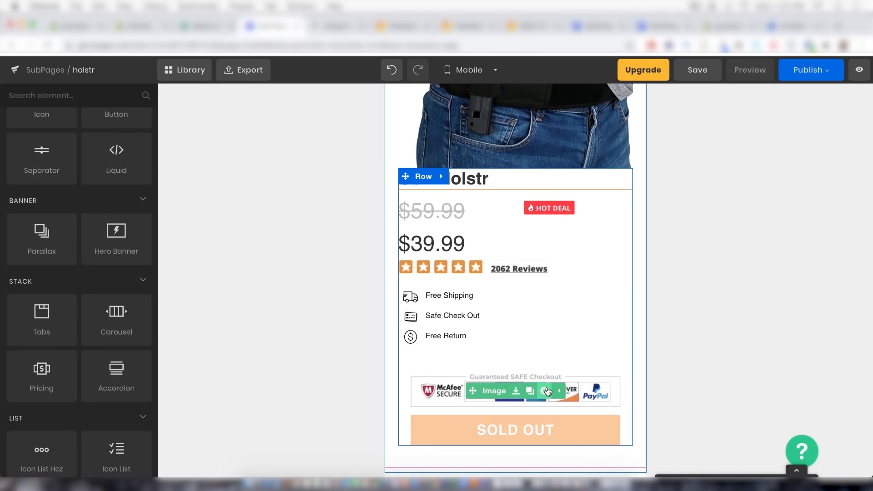
click(546, 391)
scroll(527, 333, down, 1)
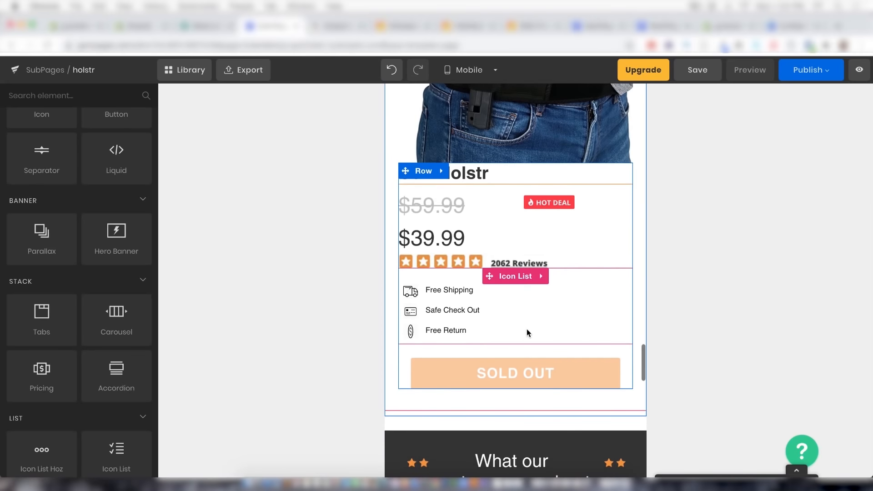
- Add a (P) Image List element between the main product photo and the Gun Holstr title
scroll(505, 216, up, 6)
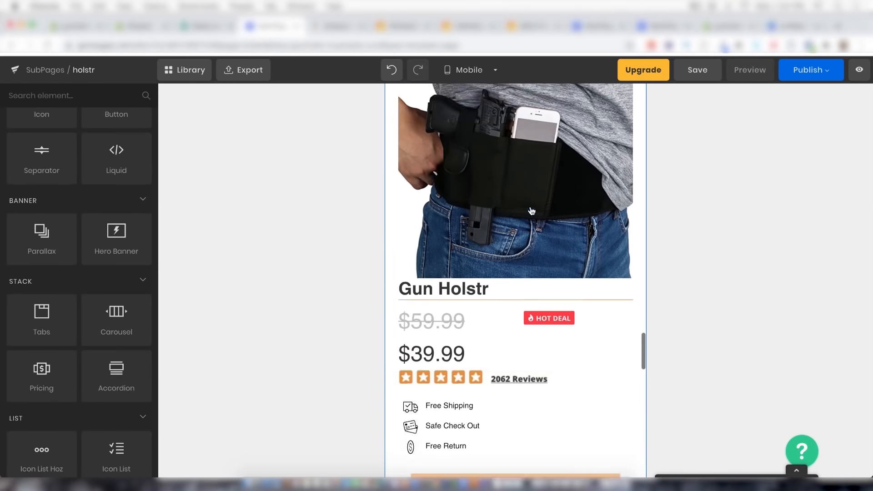
scroll(226, 126, down, 2)
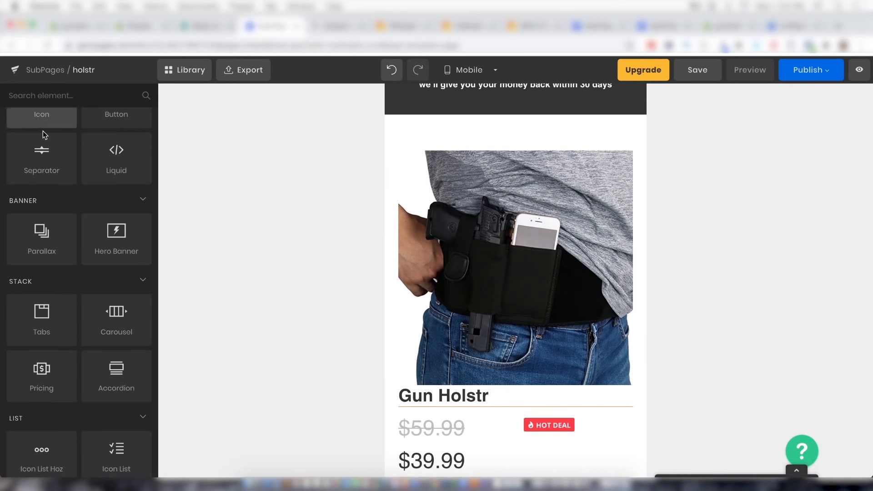
scroll(66, 231, down, 2)
scroll(65, 232, down, 10)
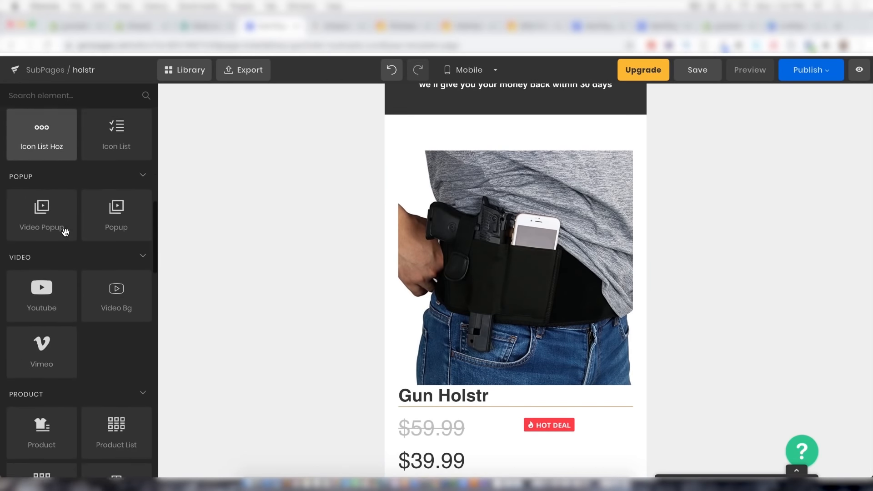
scroll(66, 232, down, 3)
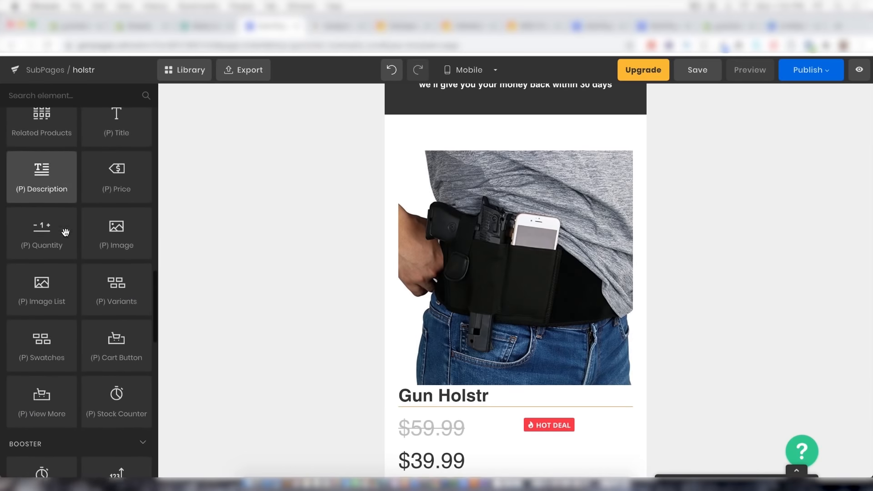
drag(44, 287, 370, 326)
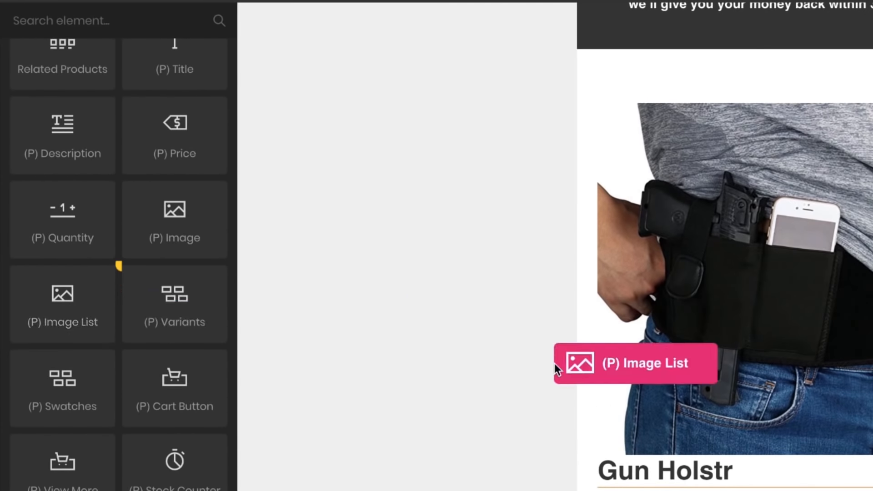
drag(555, 364, 804, 488)
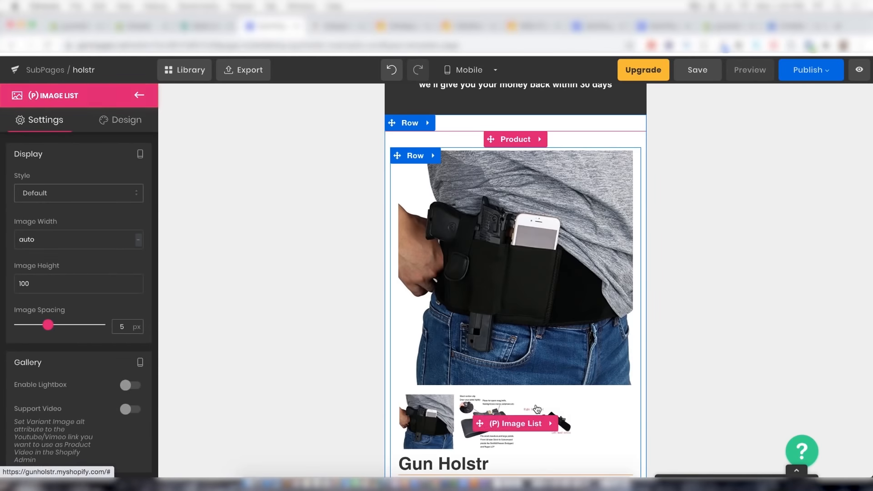
- Review the page from the customer reviews section up to the hero banner and back down to the annotated holster image
scroll(536, 408, down, 7)
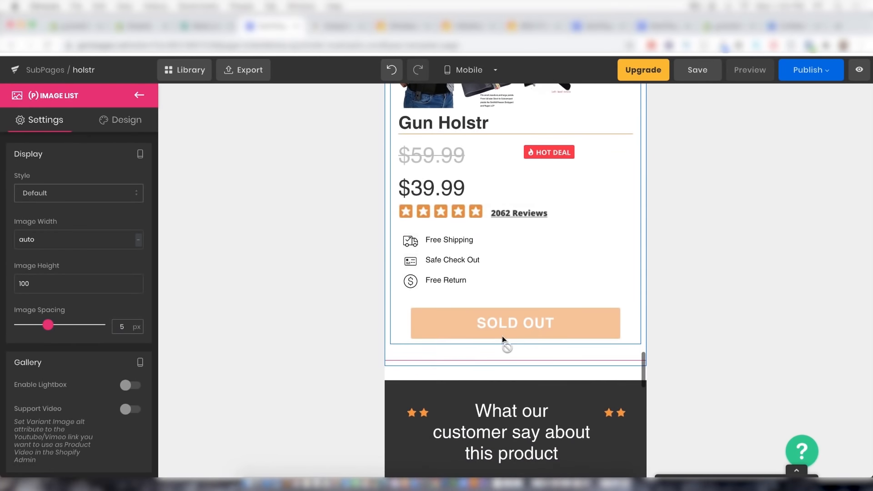
scroll(472, 357, down, 5)
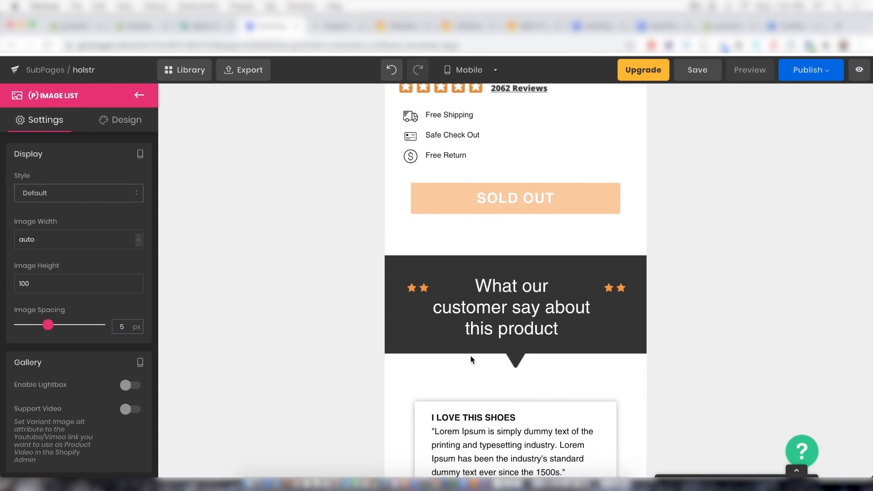
scroll(472, 360, up, 20)
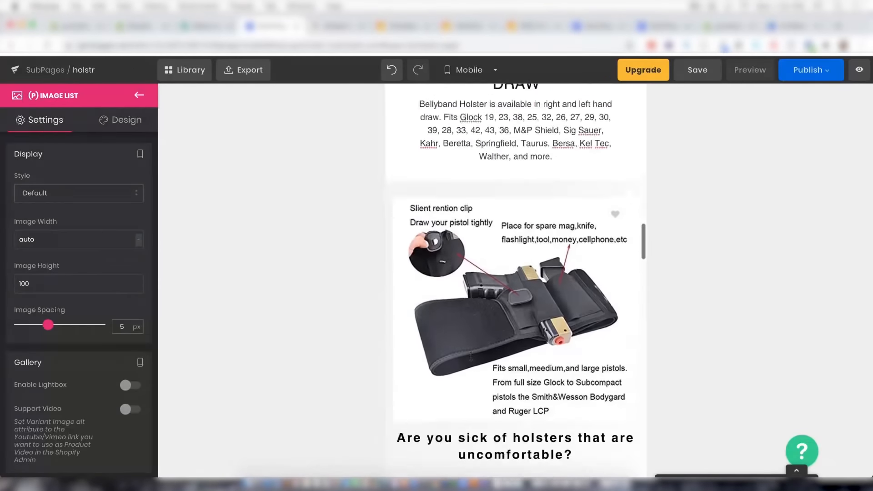
scroll(472, 360, up, 20)
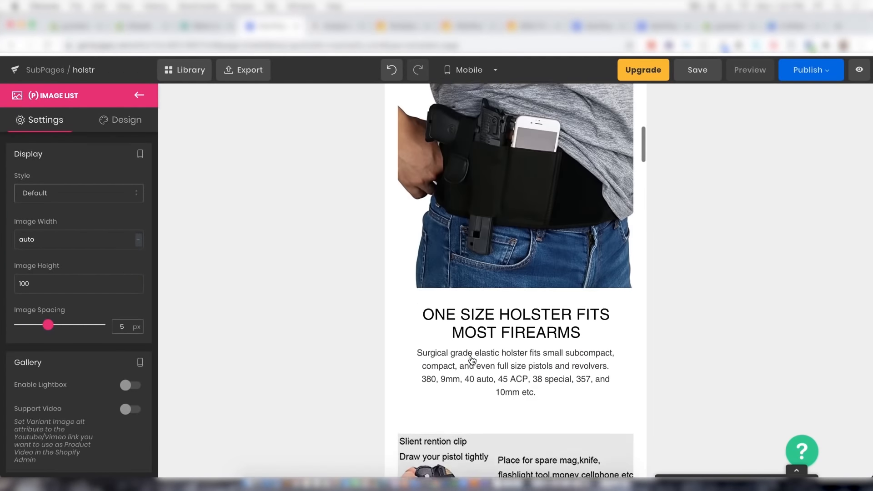
scroll(472, 360, up, 5)
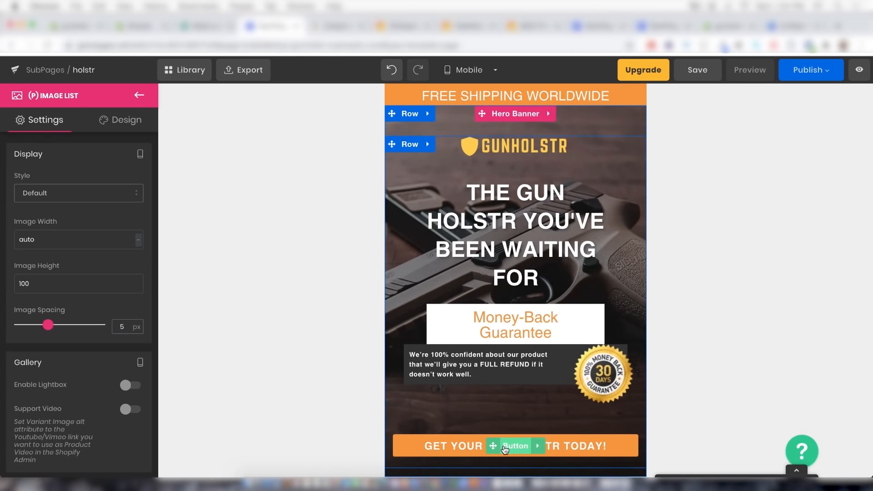
scroll(456, 448, down, 10)
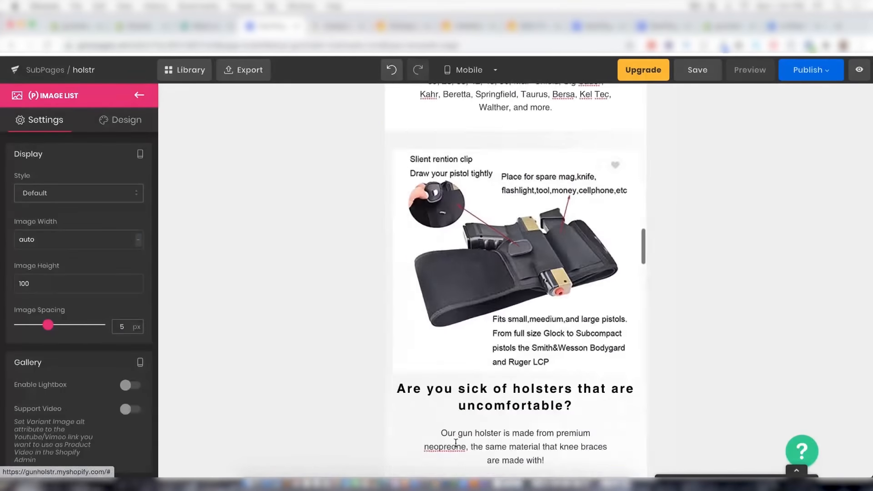
- Check the mobile page from the product section up to the hero banner and down to the customer reviews carousel
scroll(457, 447, up, 6)
scroll(457, 447, down, 10)
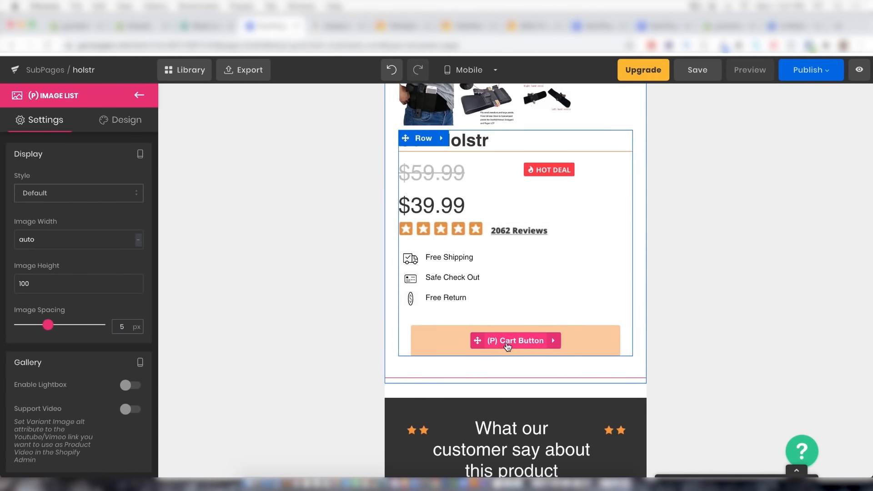
scroll(508, 347, up, 10)
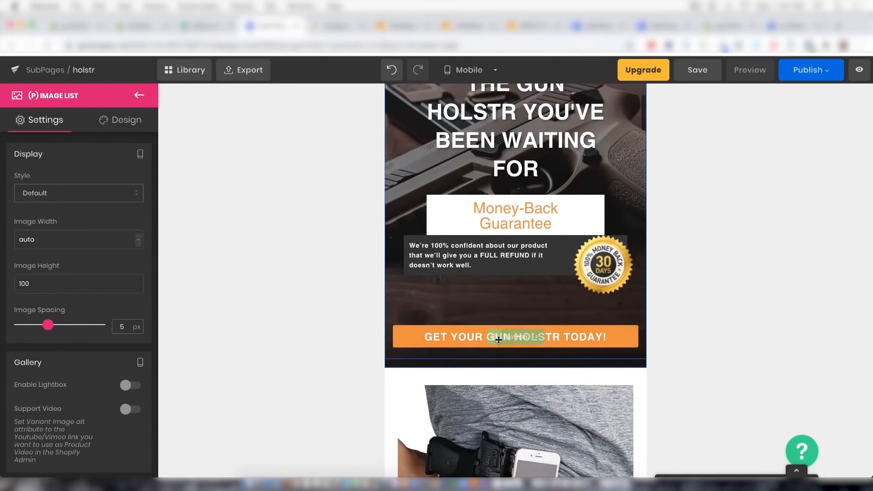
scroll(499, 339, up, 3)
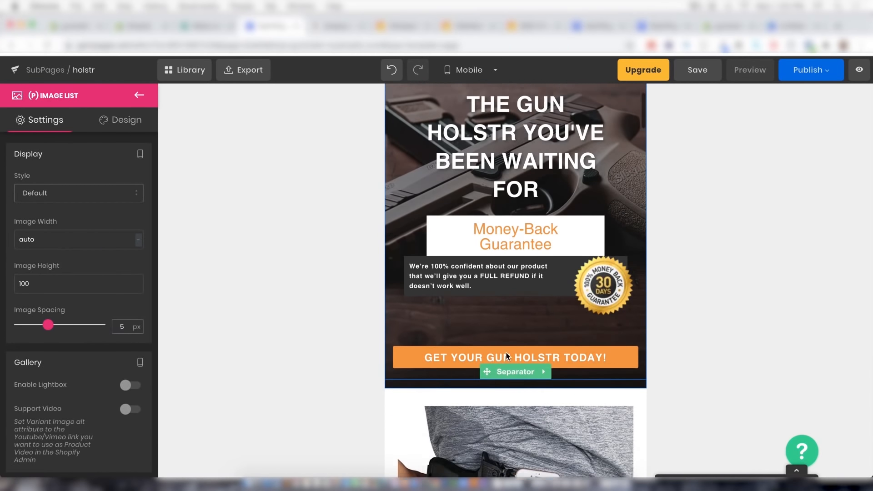
scroll(486, 317, up, 1)
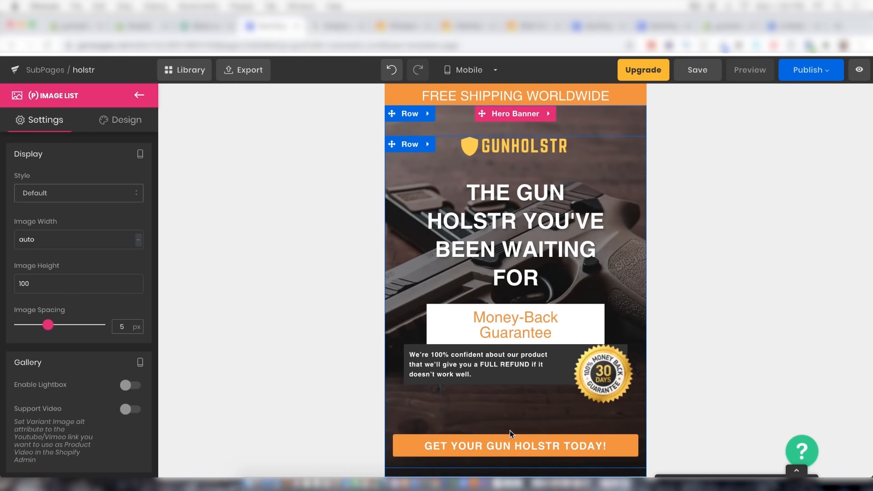
scroll(510, 432, down, 15)
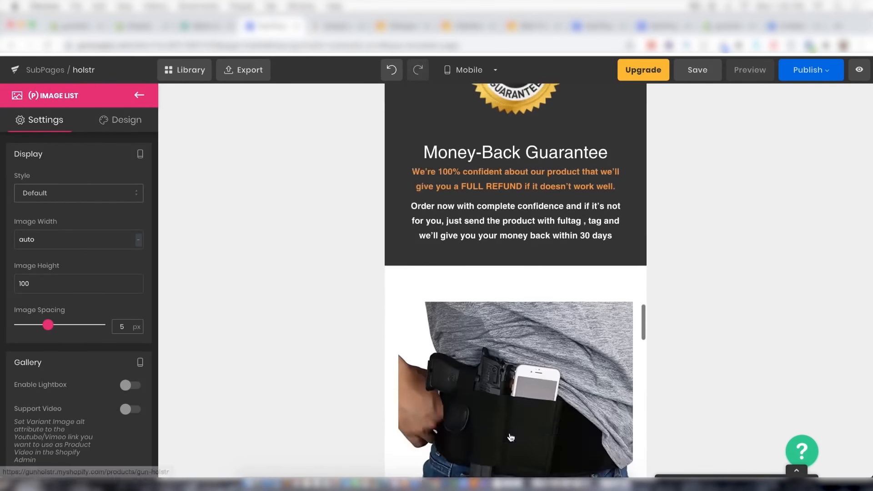
scroll(511, 438, down, 15)
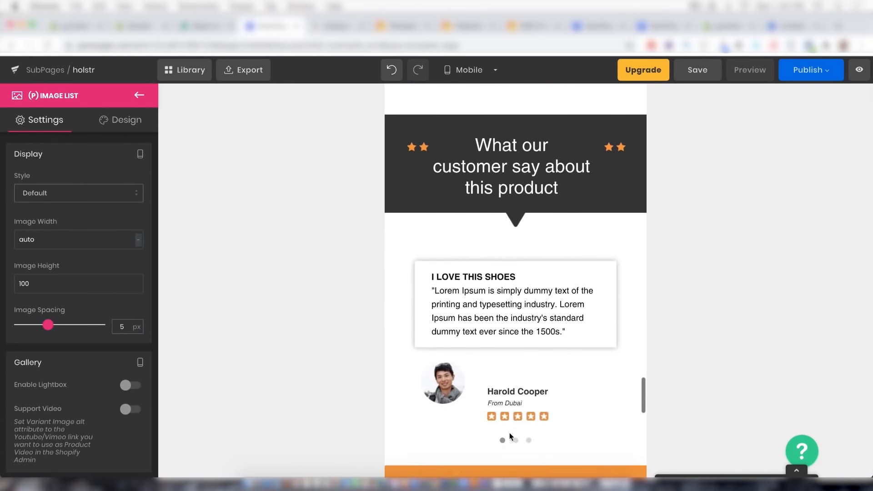
- Add a Liquid element above the testimonial carousel, under the "What our customer say about this product" heading
scroll(509, 432, down, 1)
triple_click(495, 305)
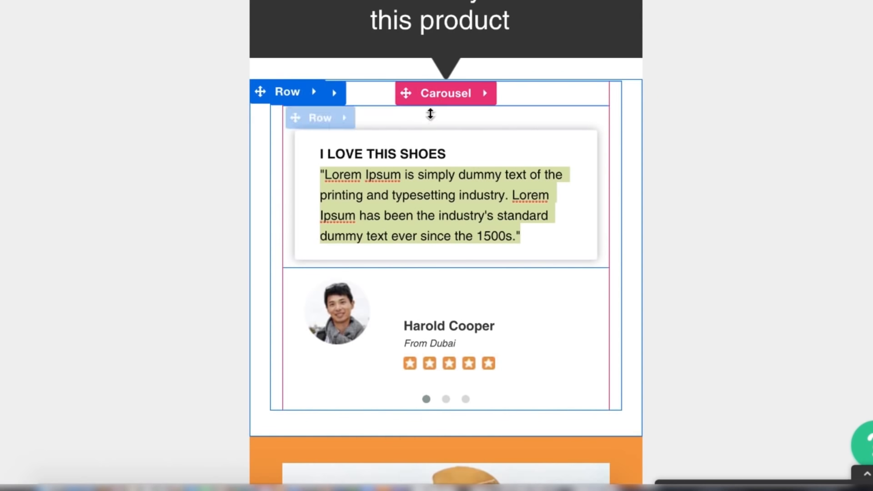
scroll(70, 423, up, 20)
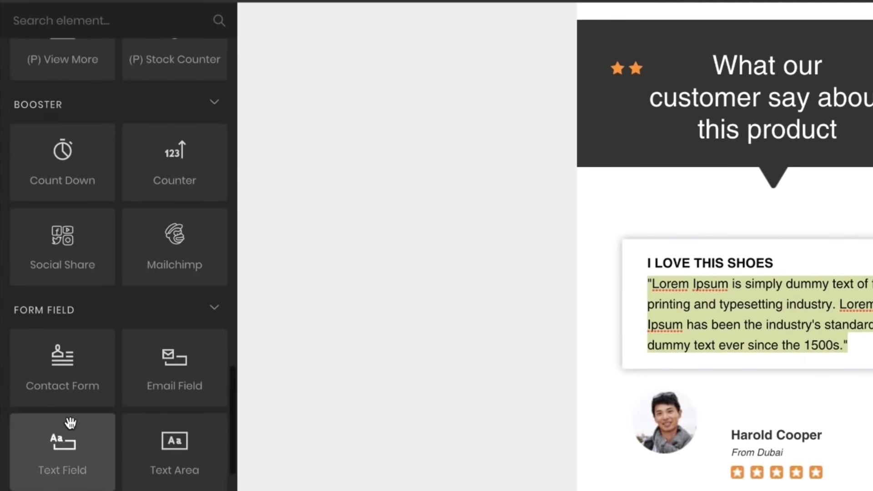
scroll(71, 423, up, 15)
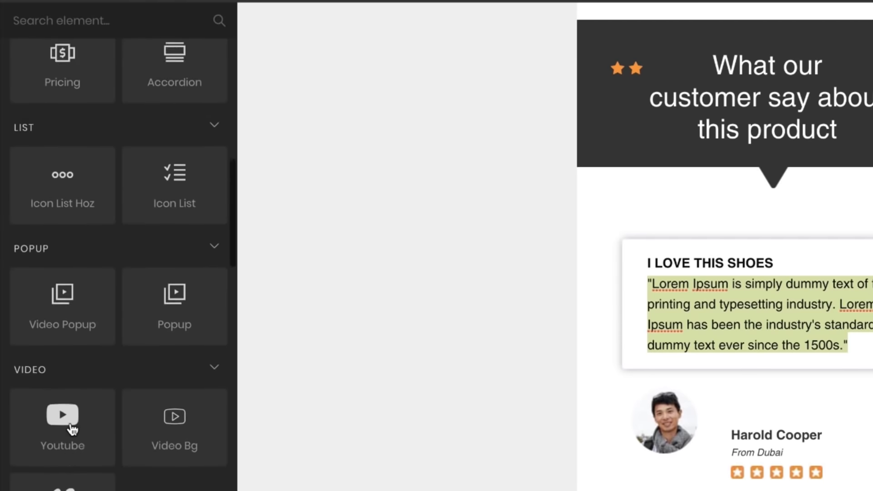
drag(186, 383, 561, 97)
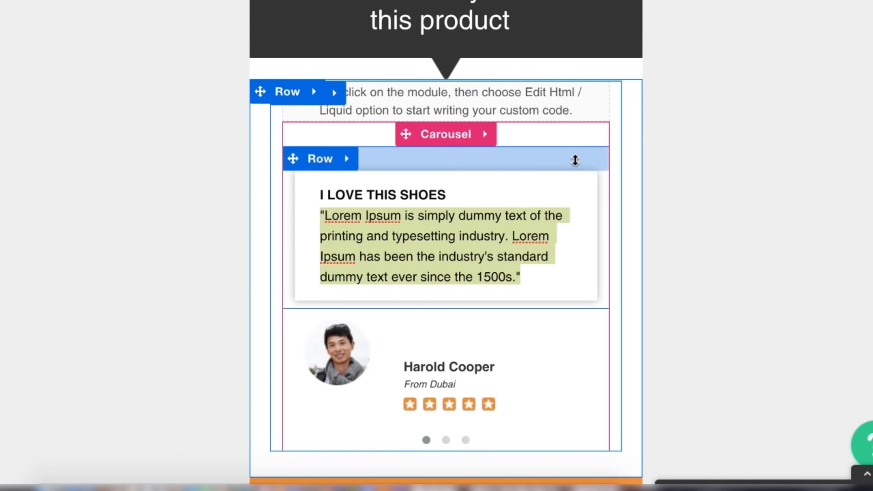
- Delete the "I LOVE THIS SHOES" review row and the whole testimonial carousel below the Liquid element
click(347, 159)
click(389, 159)
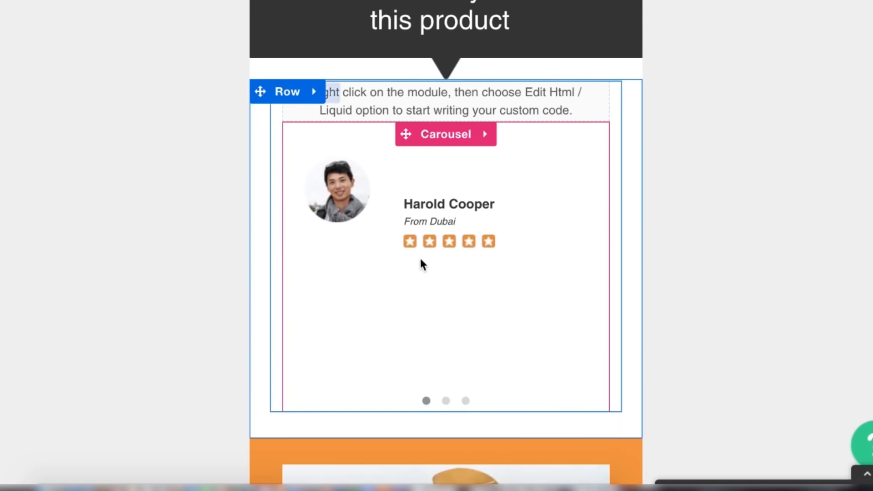
click(486, 134)
click(495, 134)
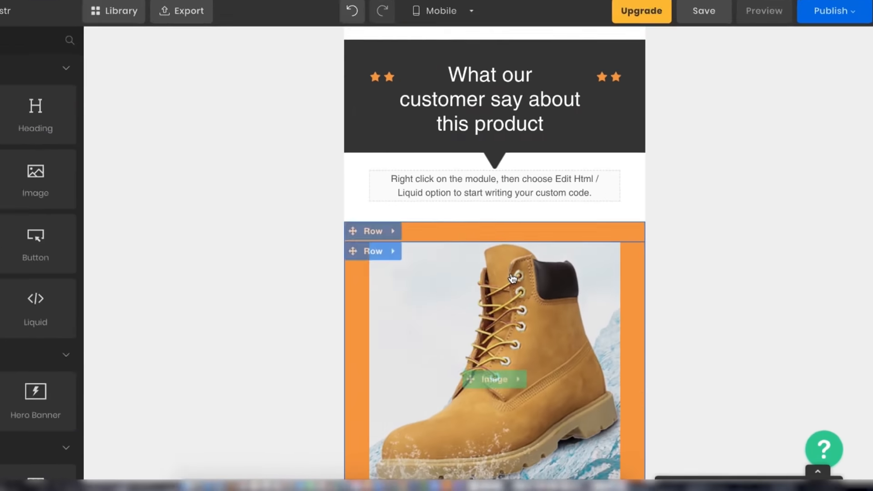
- Delete the orange row with the boot image and FREE SHIPPING WORLDWIDE text below the Liquid element
scroll(469, 223, down, 4)
scroll(532, 303, up, 3)
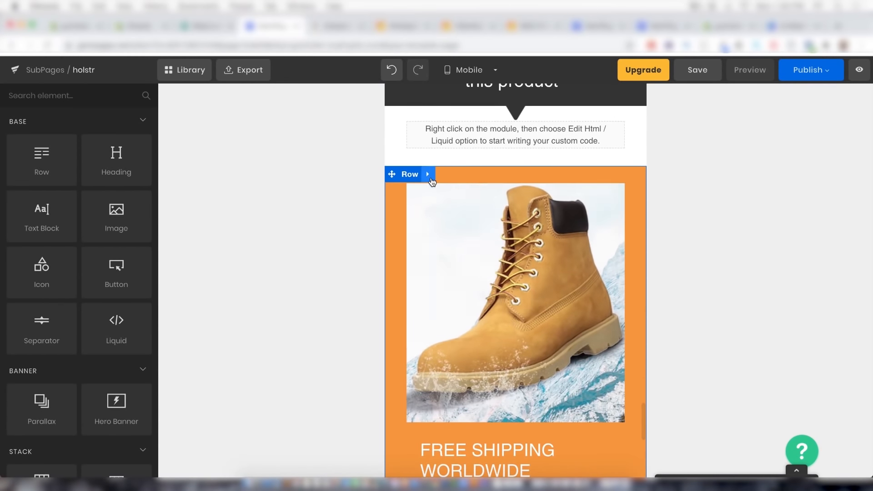
click(456, 176)
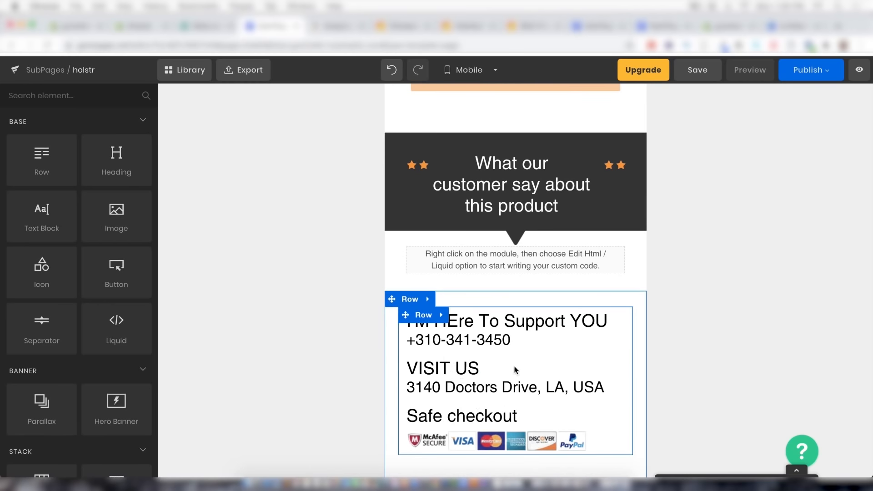
- Review the edited mobile page from the hero banner through the holster feature texts and guarantee to the product section
scroll(552, 342, up, 20)
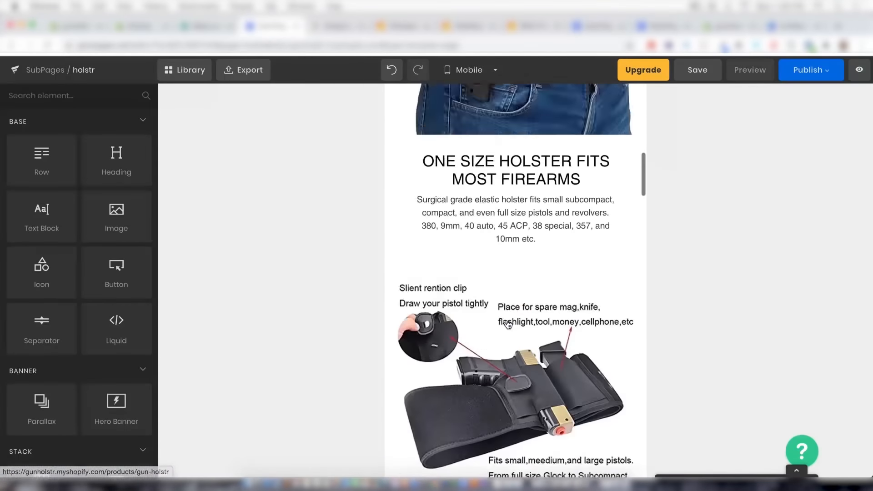
scroll(509, 323, up, 5)
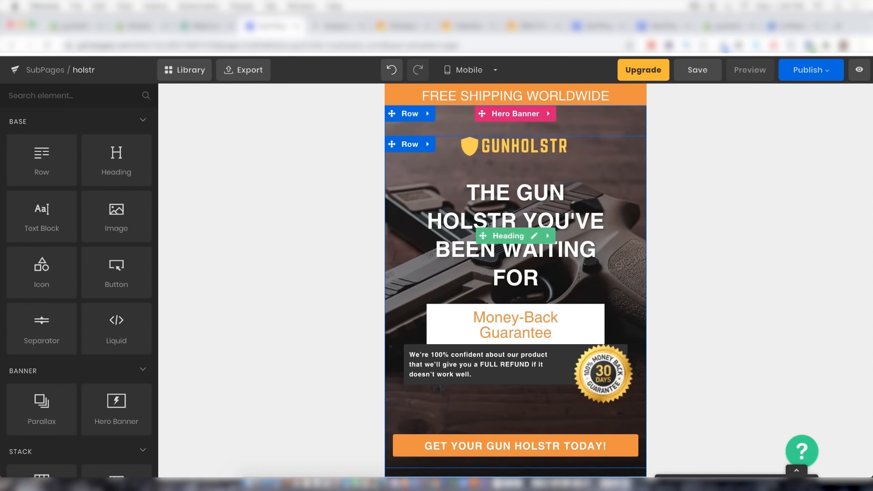
scroll(525, 293, down, 1)
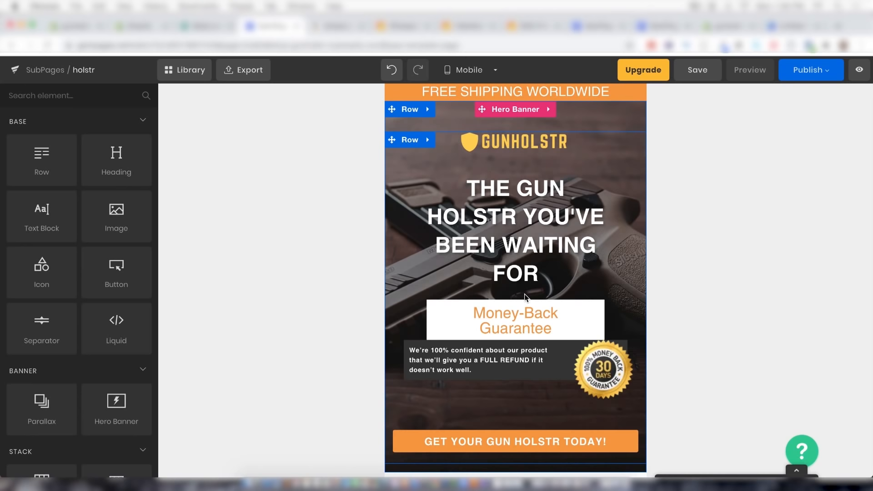
scroll(525, 294, down, 15)
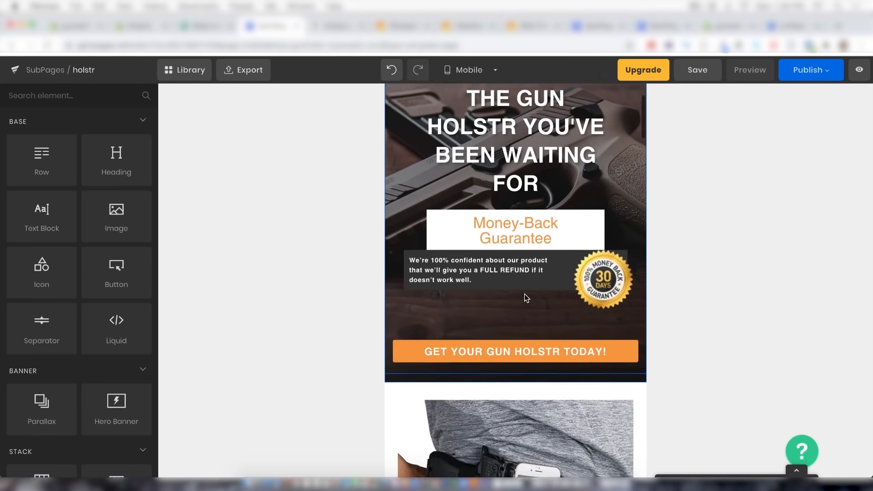
scroll(524, 294, down, 15)
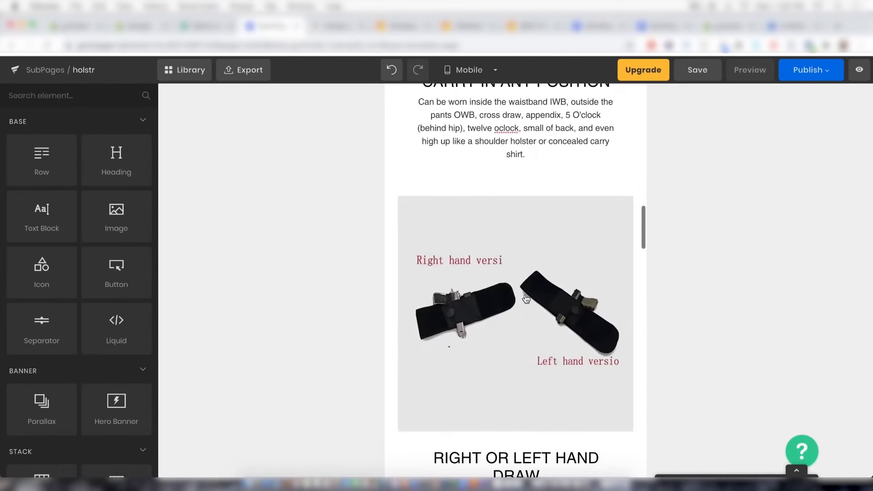
scroll(527, 299, down, 8)
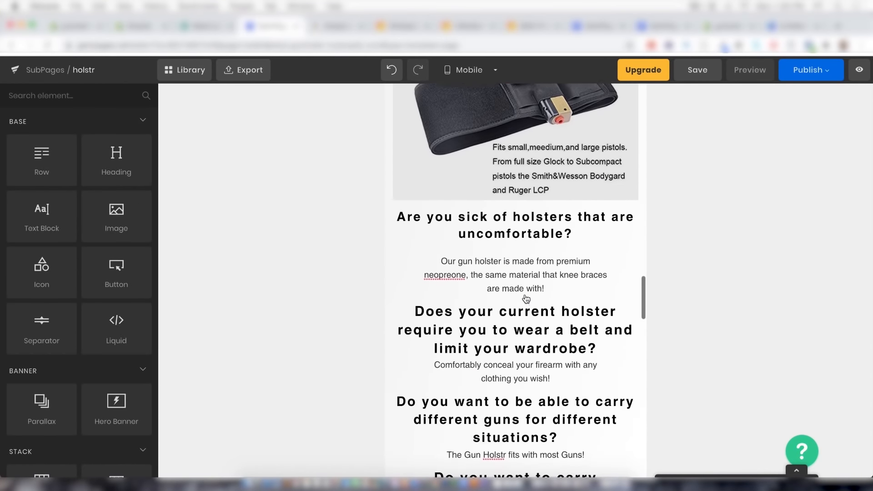
scroll(468, 326, down, 10)
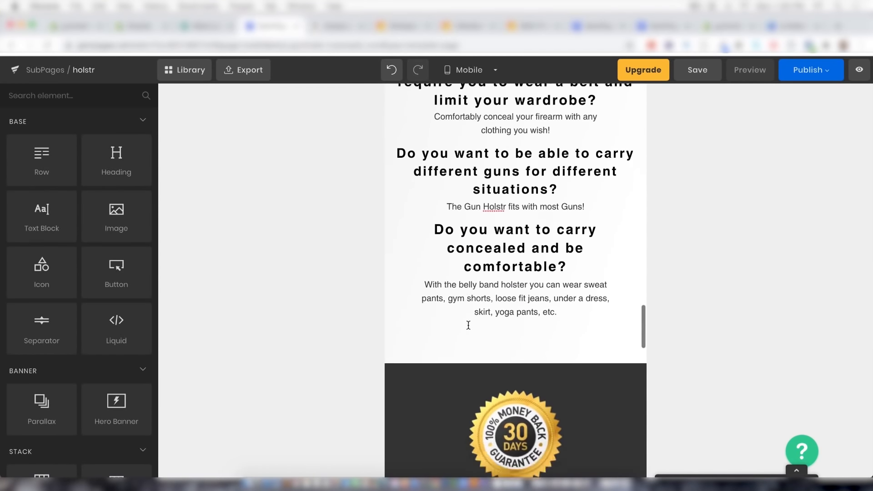
scroll(469, 329, down, 8)
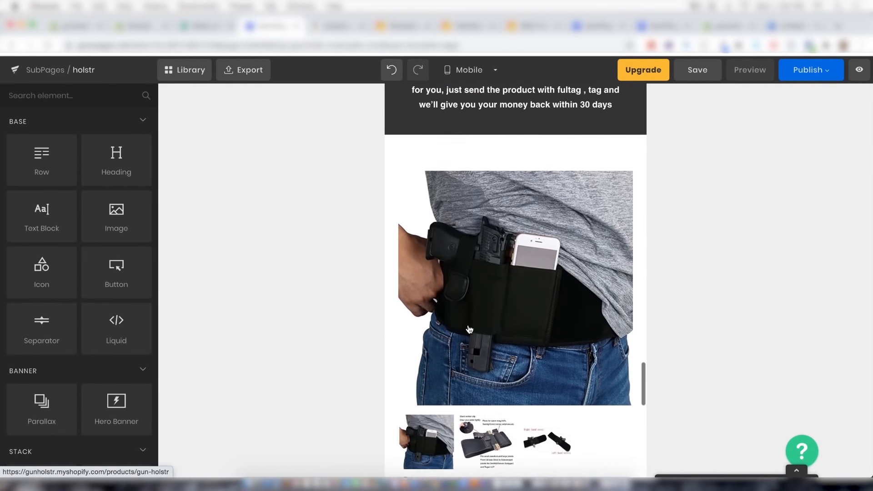
scroll(463, 303, up, 1)
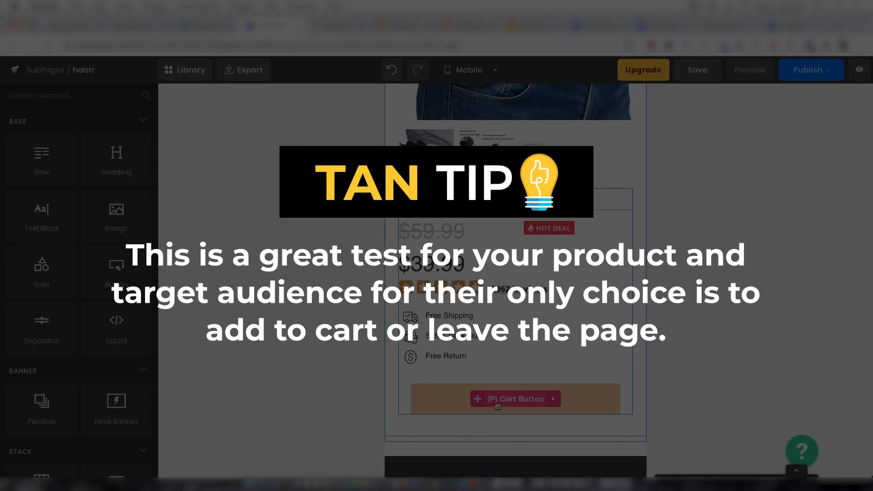
- Look through the available elements, then examine the reviews and product sections and the page back up to the hero banner
scroll(550, 366, down, 6)
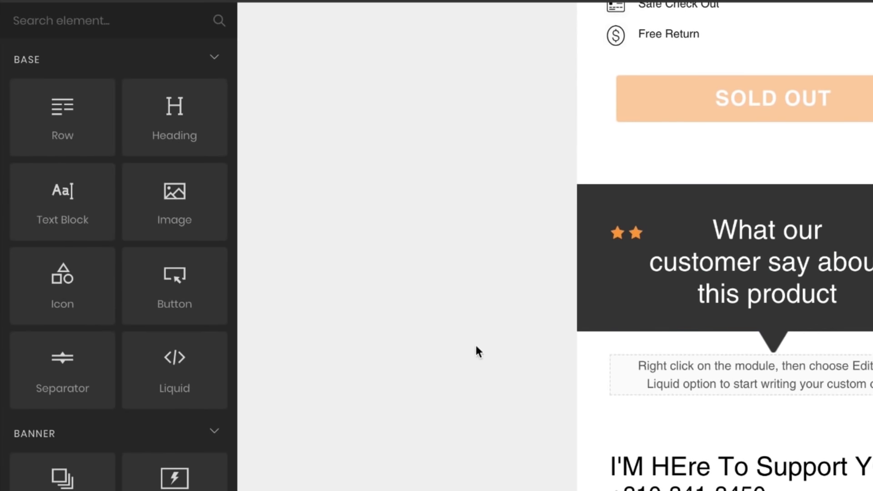
scroll(137, 400, down, 5)
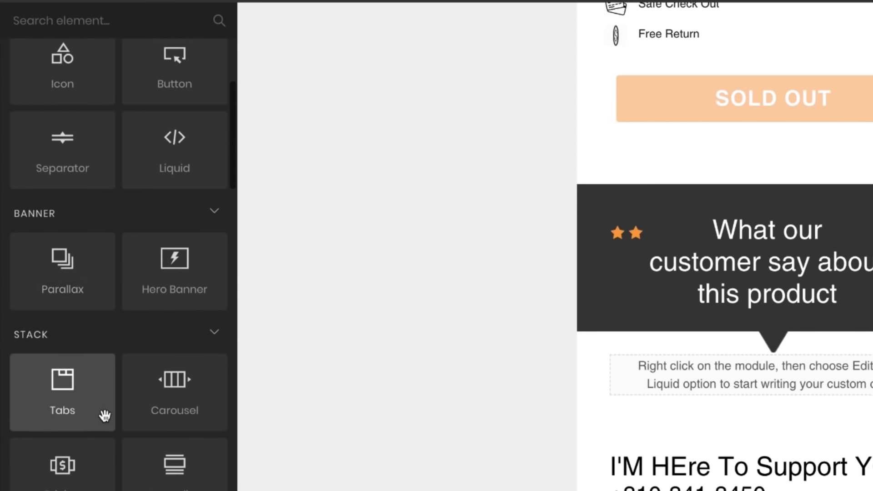
scroll(105, 415, down, 4)
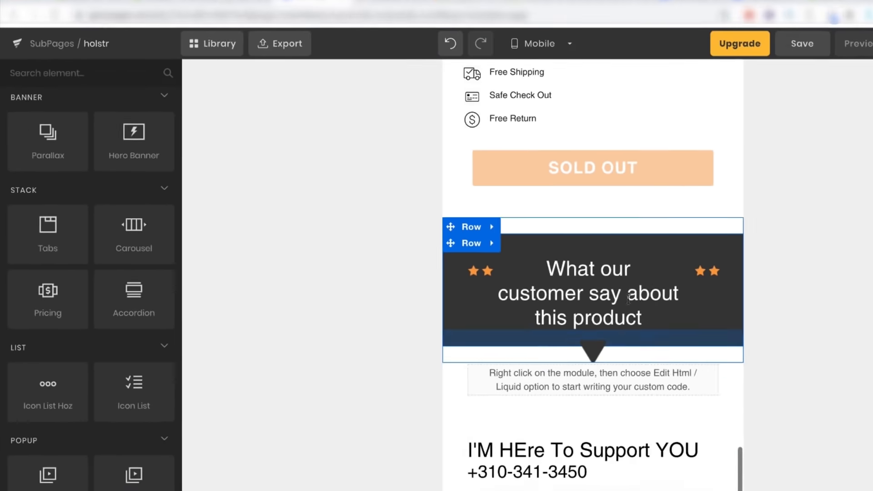
scroll(820, 317, up, 2)
scroll(546, 292, up, 10)
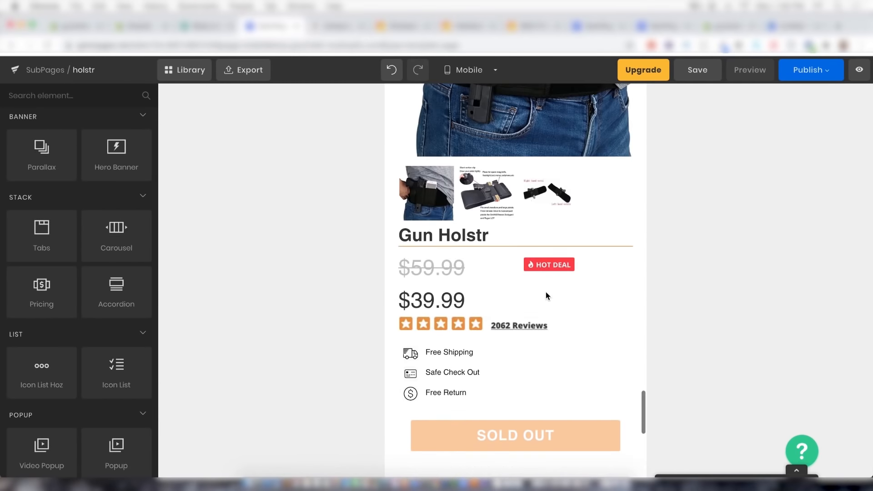
scroll(454, 273, down, 5)
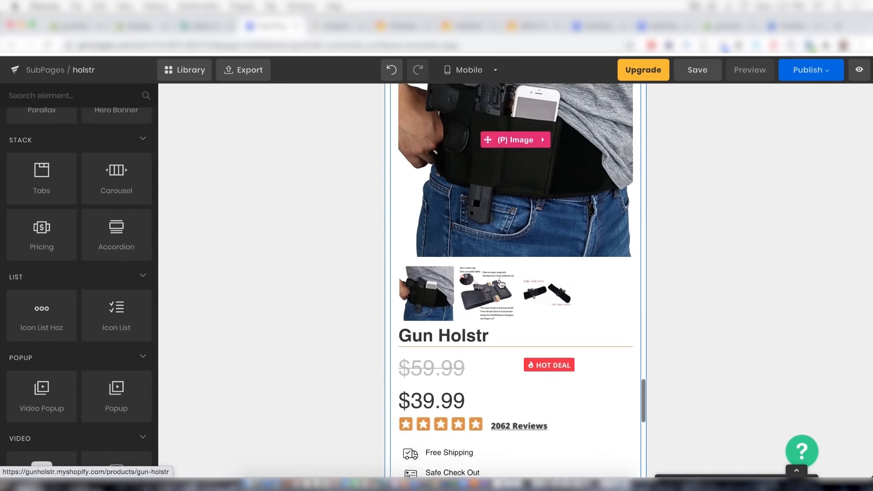
scroll(523, 254, down, 2)
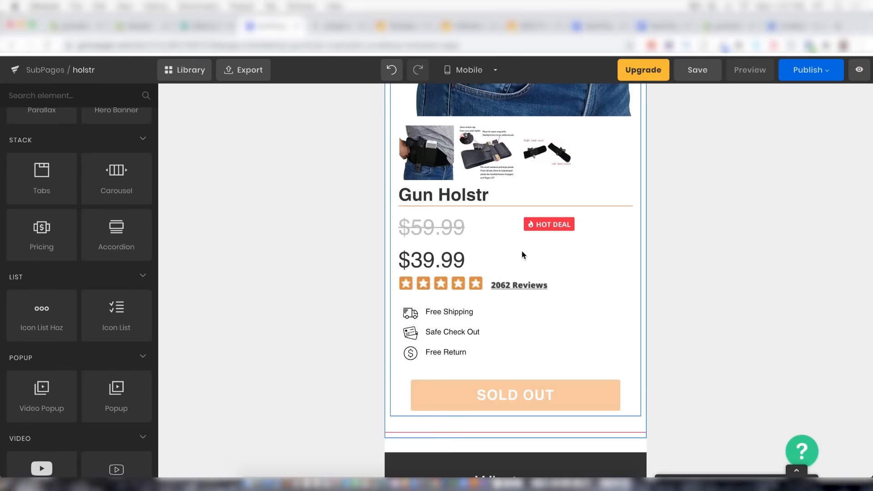
scroll(522, 253, up, 12)
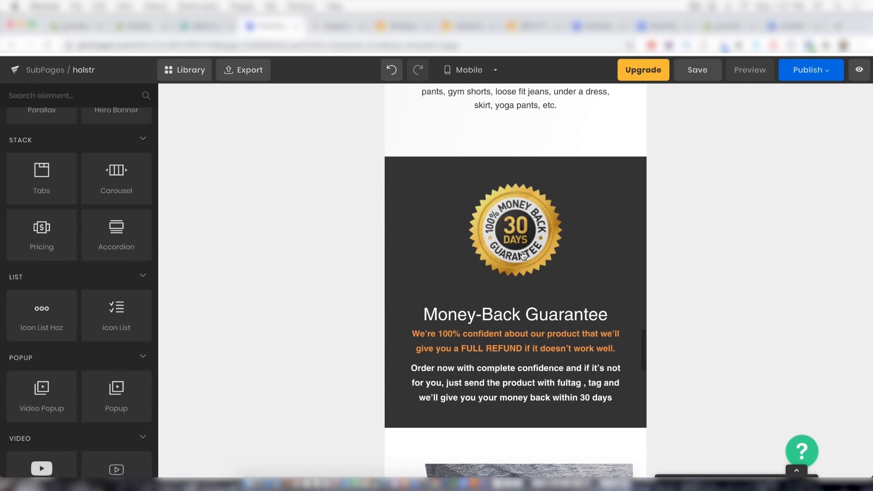
scroll(523, 255, up, 15)
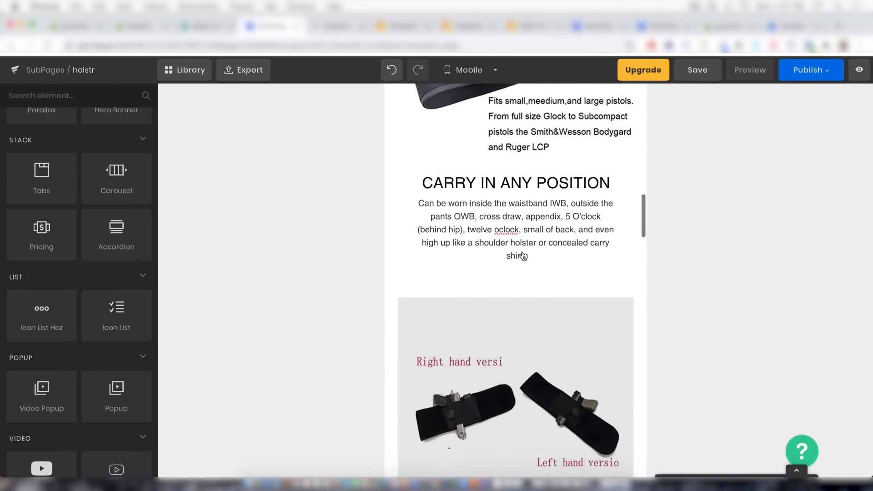
scroll(523, 255, up, 15)
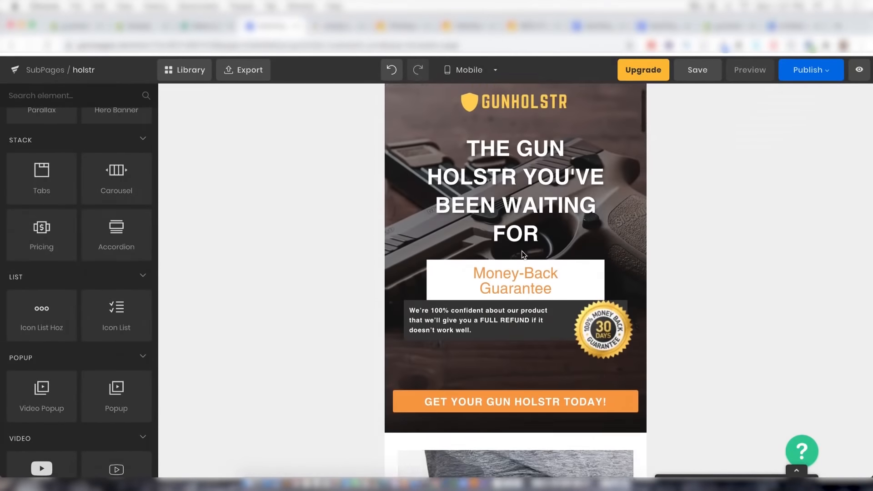